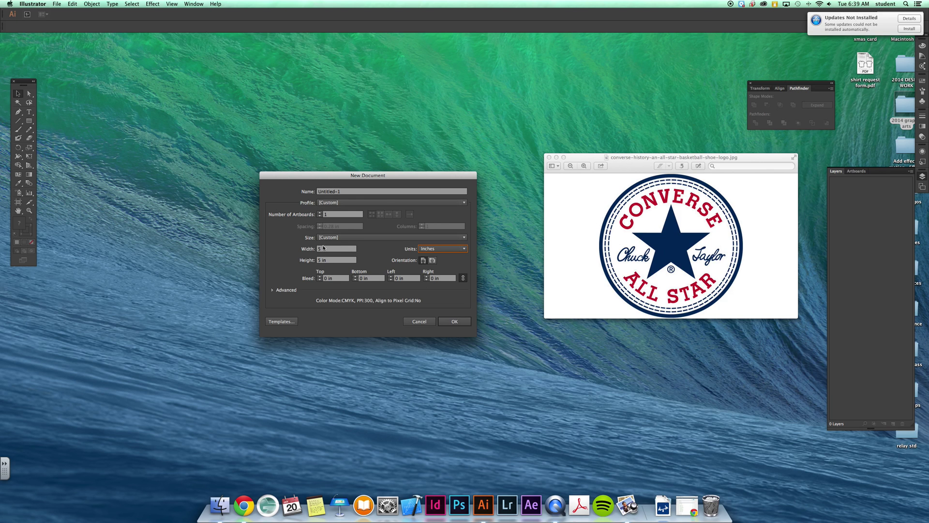
- Create the new 5 × 5 in document, Untitled-1
click(447, 323)
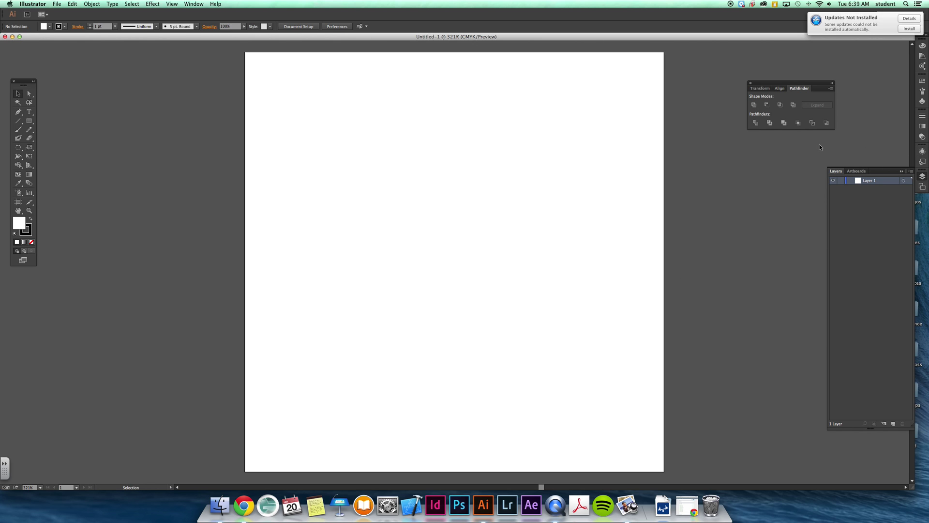
- Add a layer, name the two layers 'graphics' and 'text', and lock 'text'
click(893, 424)
double_click(870, 188)
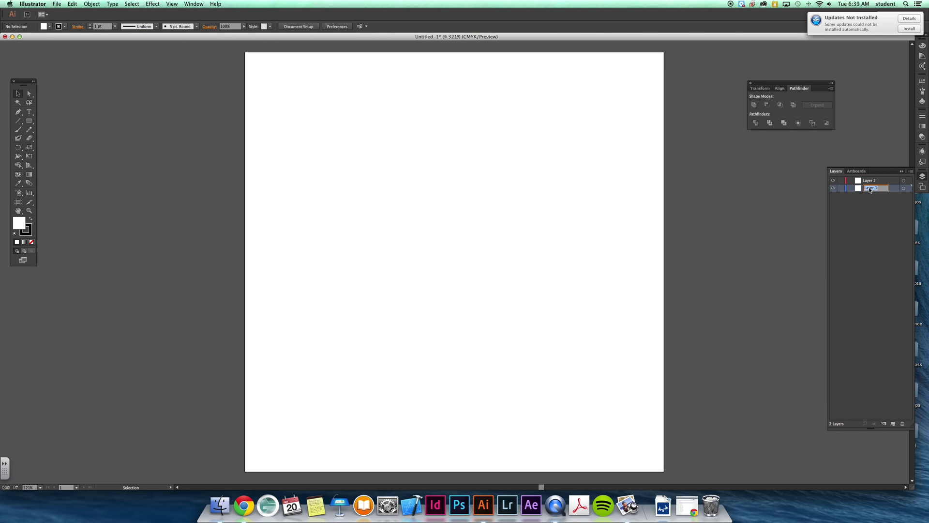
text(graphics)
double_click(872, 181)
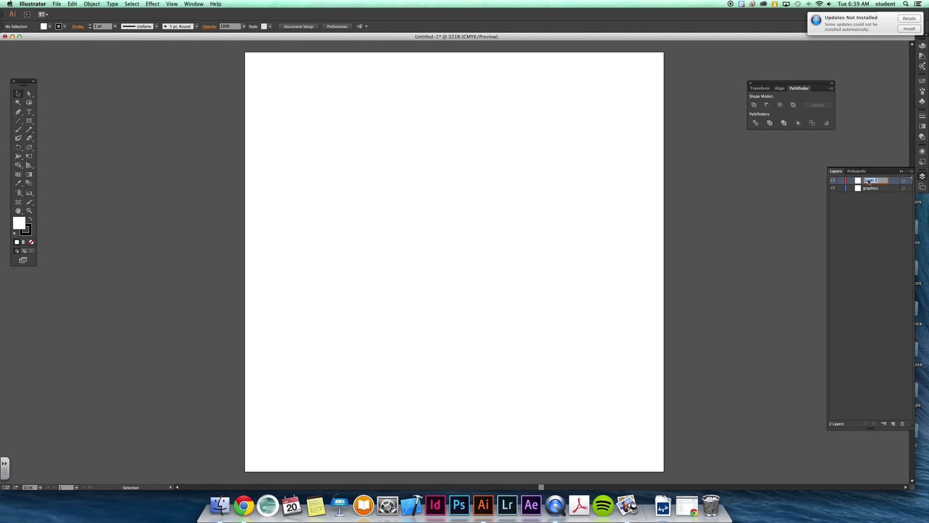
text(text)
key(Return)
click(841, 181)
click(876, 189)
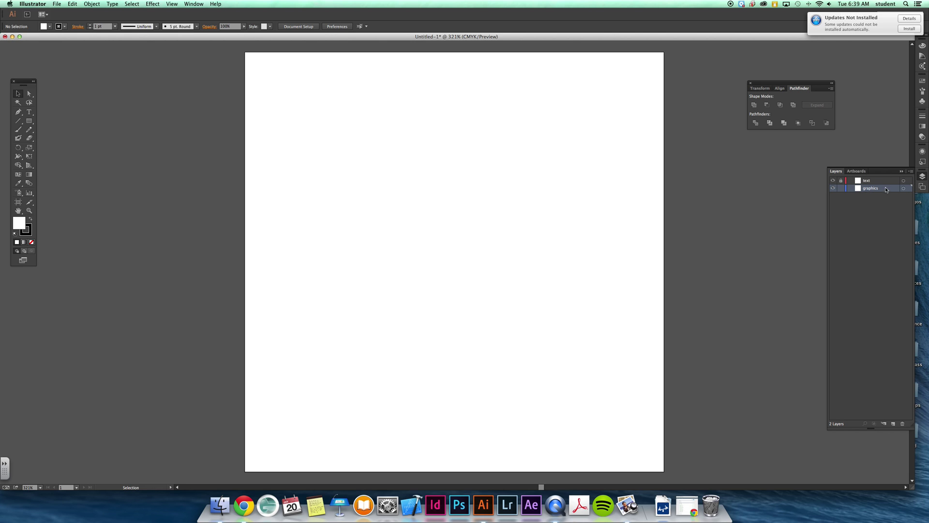
- Add a third layer named 'guides' and make it the active layer
click(893, 423)
double_click(872, 188)
text(guides)
click(891, 225)
drag(869, 188, 875, 180)
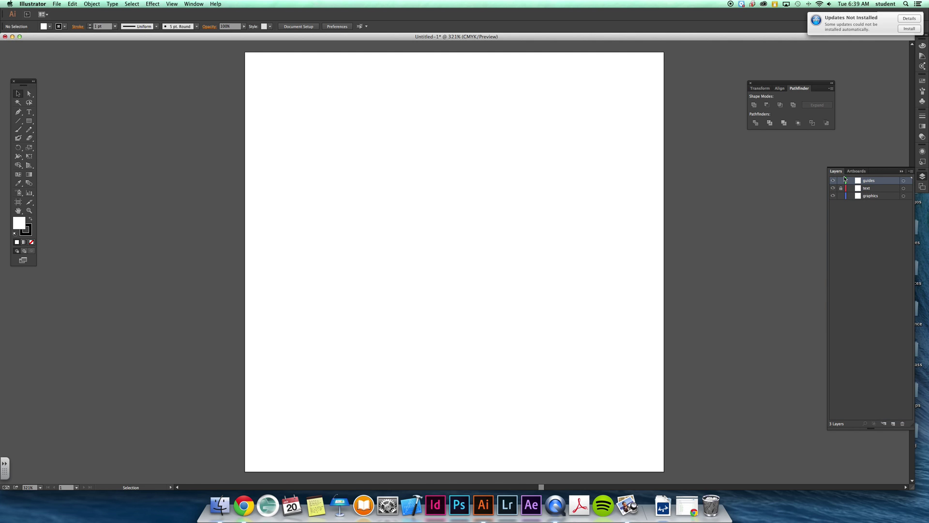
- Lock the graphics layer and set the fill to none
click(841, 195)
key(x)
key(F6)
- Show rulers, drag guides crossing at the artboard centre, then unlock the graphics layer
key(super+r)
drag(4, 220, 454, 193)
drag(465, 46, 464, 263)
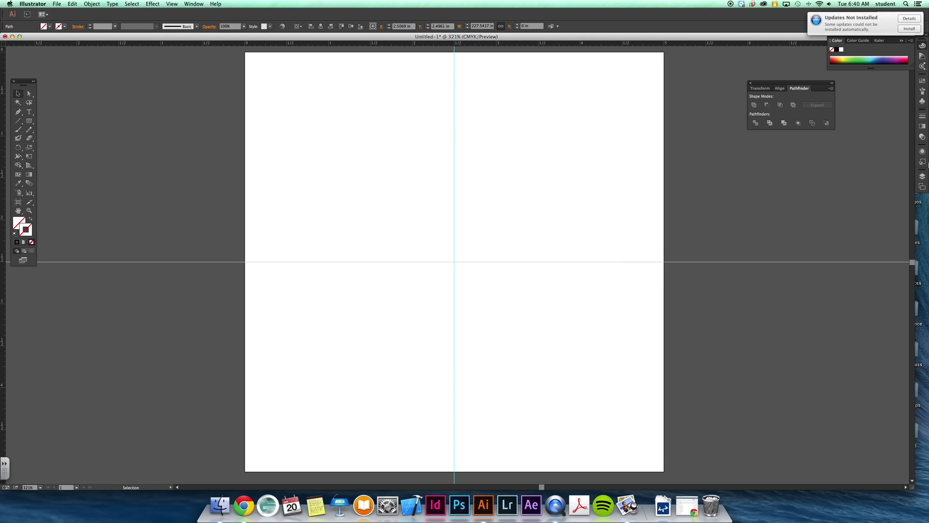
click(922, 176)
click(821, 230)
click(841, 195)
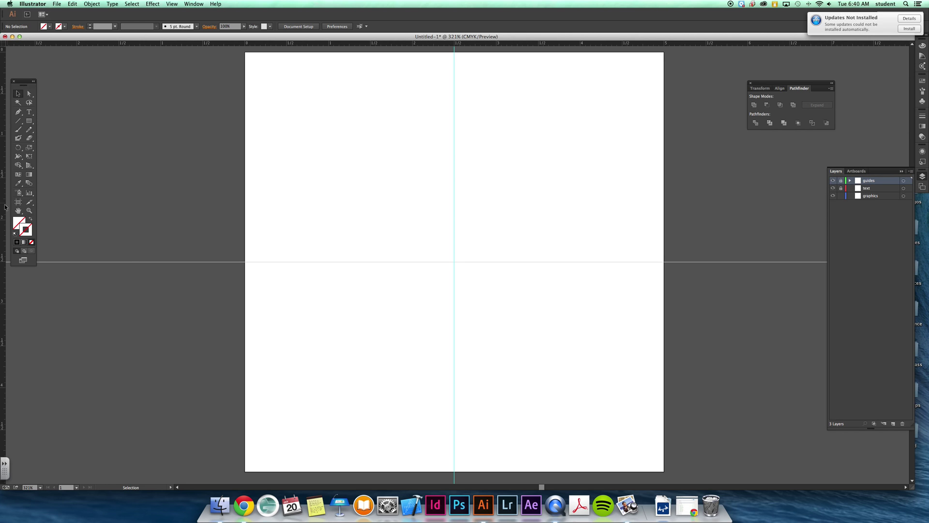
- Narrow the Illustrator window so it sits beside the Converse logo reference image
drag(913, 488, 700, 491)
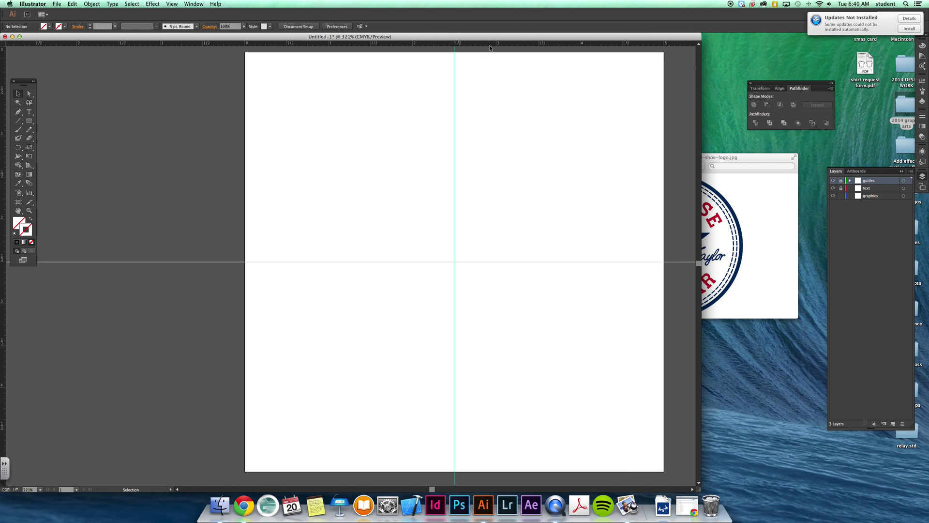
scroll(329, 197, right, 5)
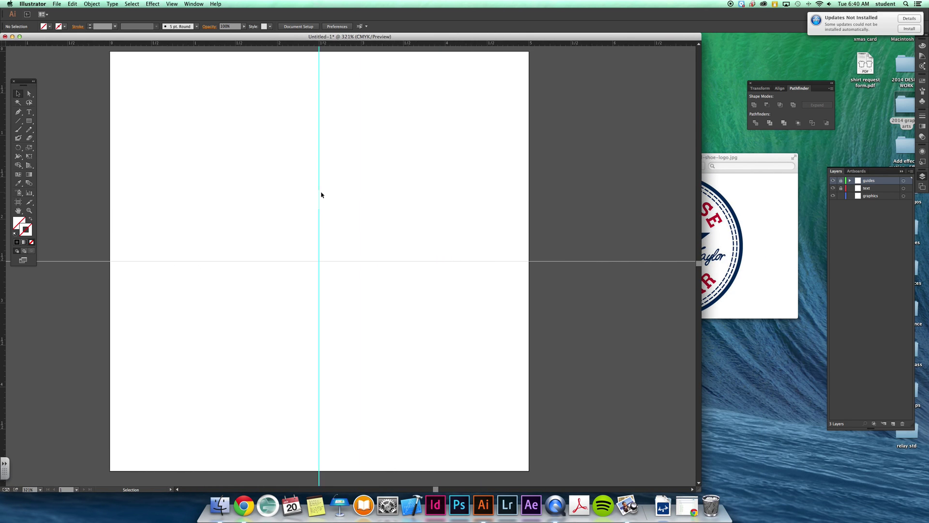
scroll(322, 195, right, 3)
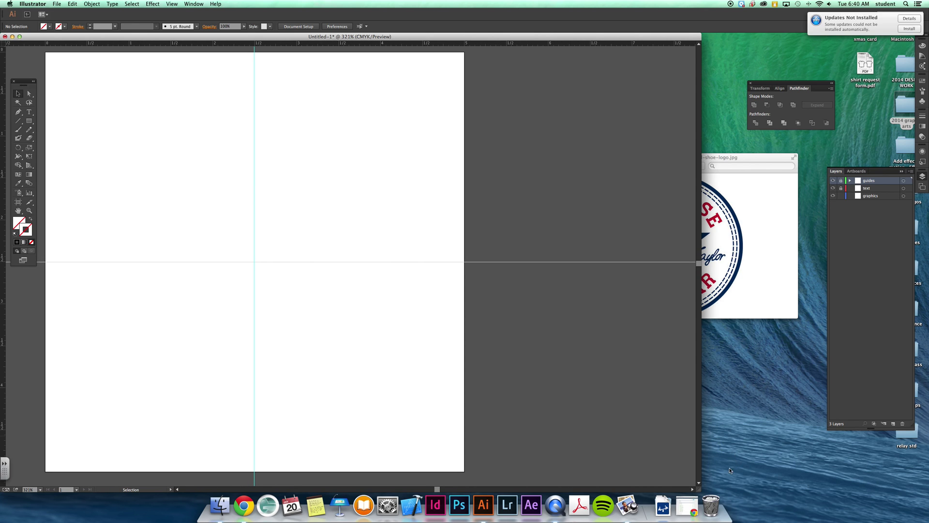
drag(700, 486, 550, 490)
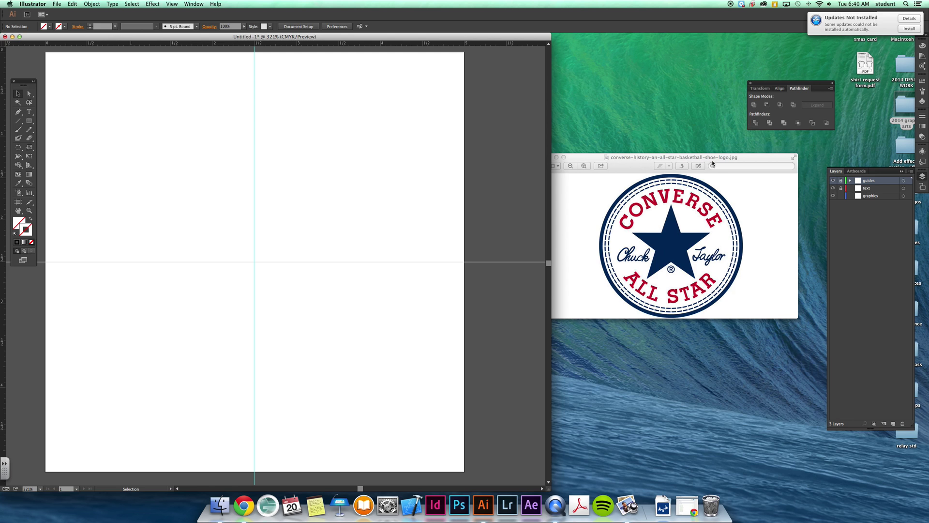
drag(713, 155, 732, 152)
click(411, 43)
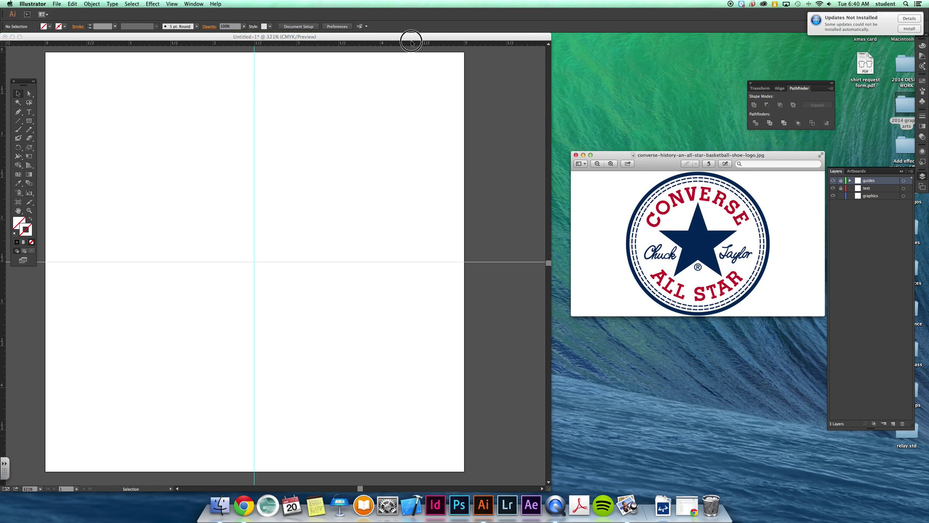
drag(402, 37, 410, 37)
- Reposition the Tools panel, set the stroke to dark navy, and make graphics active
drag(21, 82, 28, 63)
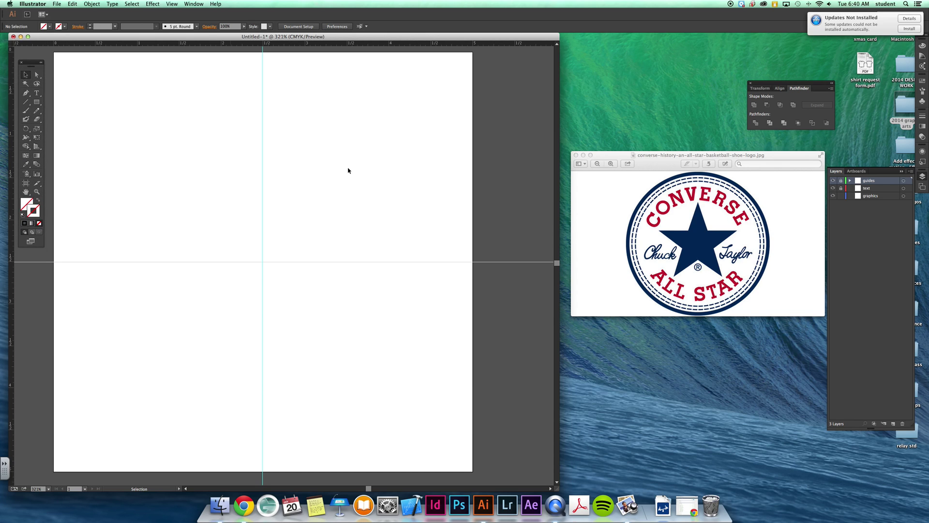
drag(36, 102, 65, 119)
click(923, 89)
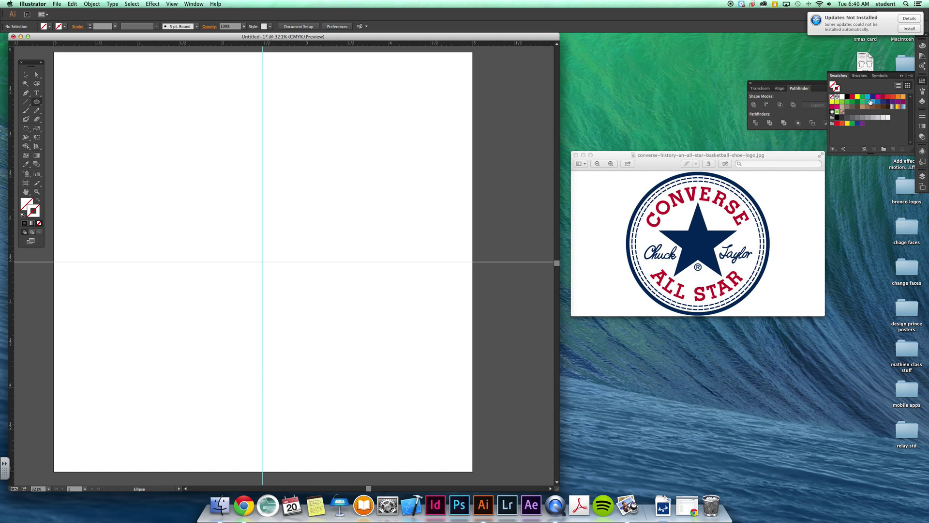
click(888, 101)
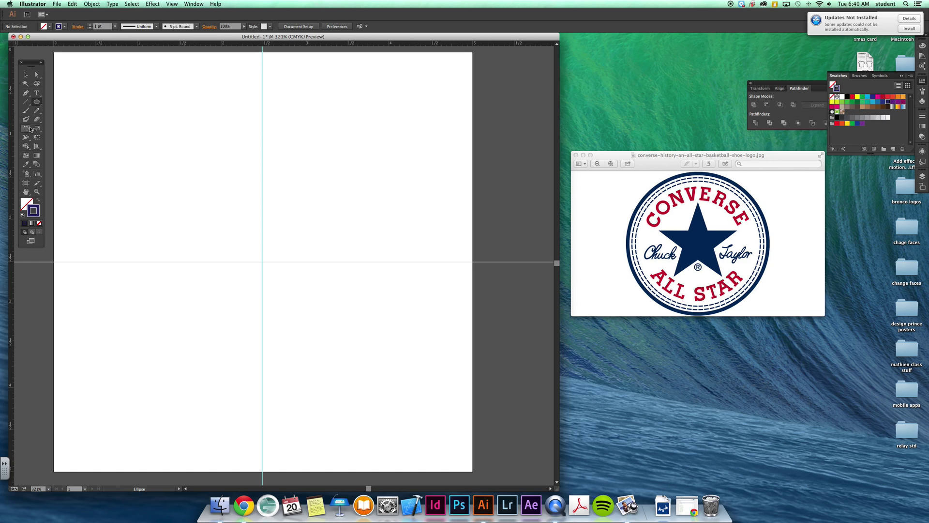
click(921, 178)
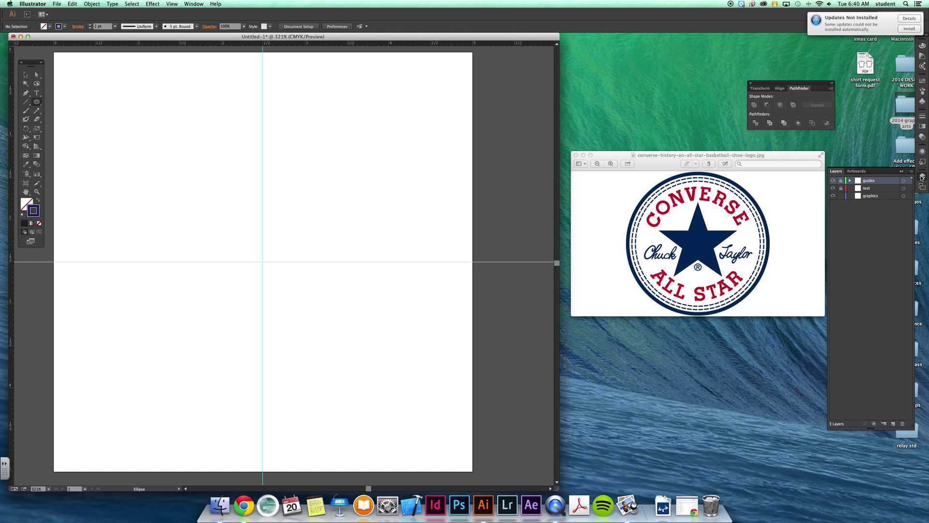
click(881, 198)
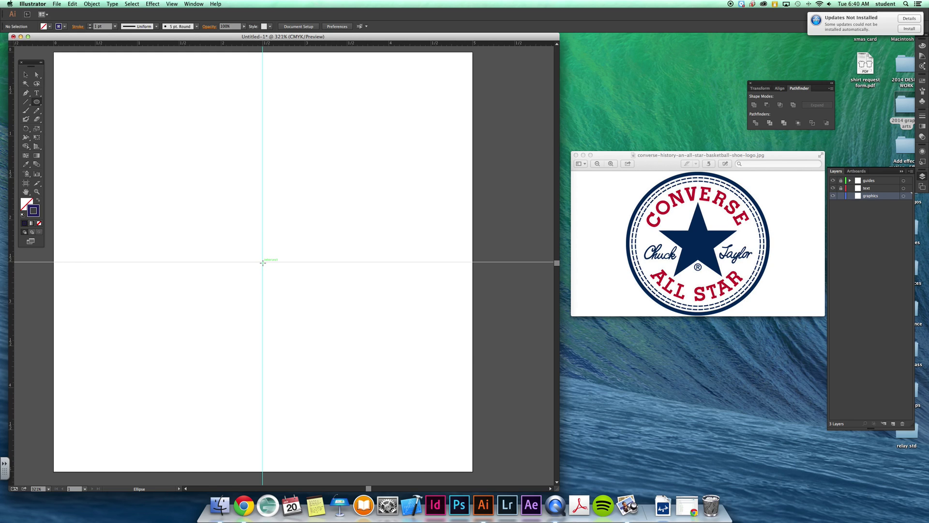
- Draw a large circle centred on the guide crossing with a 7 pt navy stroke
mouse_move(263, 262)
mouse_down()
mouse_move(389, 358)
mouse_move(307, 297)
mouse_move(376, 382)
mouse_move(387, 407)
mouse_move(370, 383)
mouse_move(376, 392)
mouse_move(319, 363)
mouse_move(375, 434)
mouse_up()
key(v)
click(90, 24)
click(89, 25)
click(89, 25)
click(89, 24)
click(90, 25)
click(90, 24)
click(89, 24)
click(90, 25)
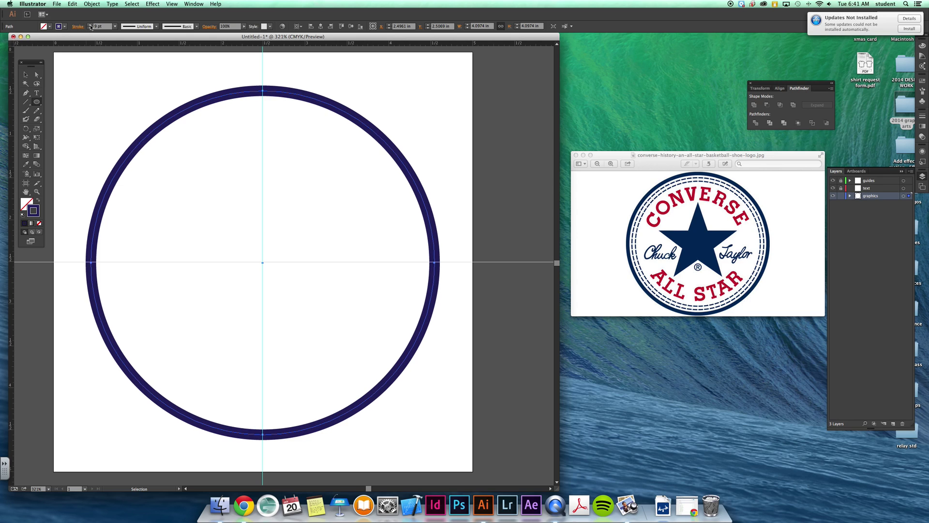
click(89, 28)
click(90, 28)
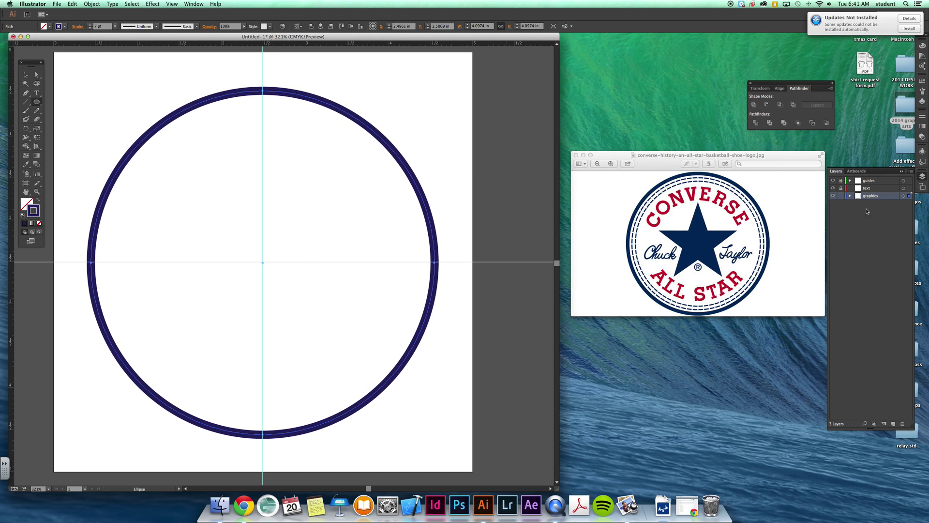
- Compare against the logo reference image and reselect the outer circle
click(26, 75)
click(600, 221)
click(482, 214)
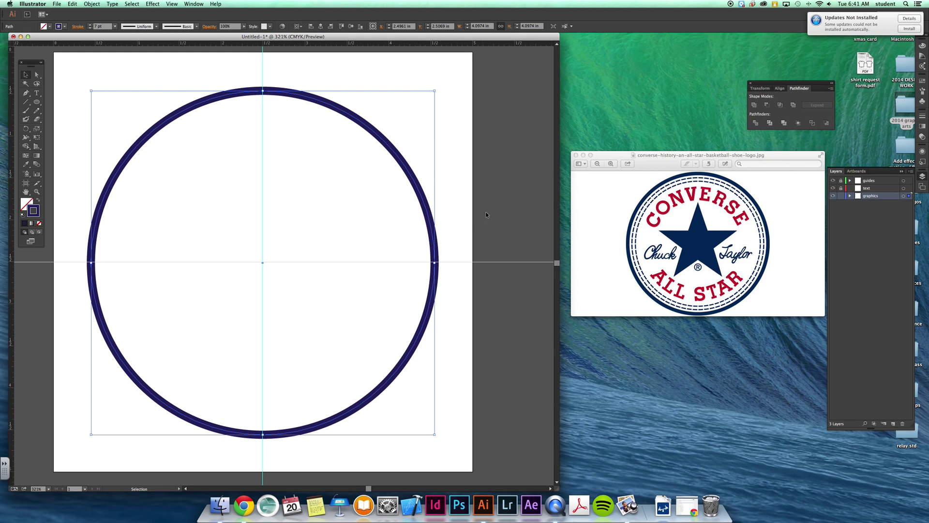
click(483, 216)
click(400, 158)
click(39, 102)
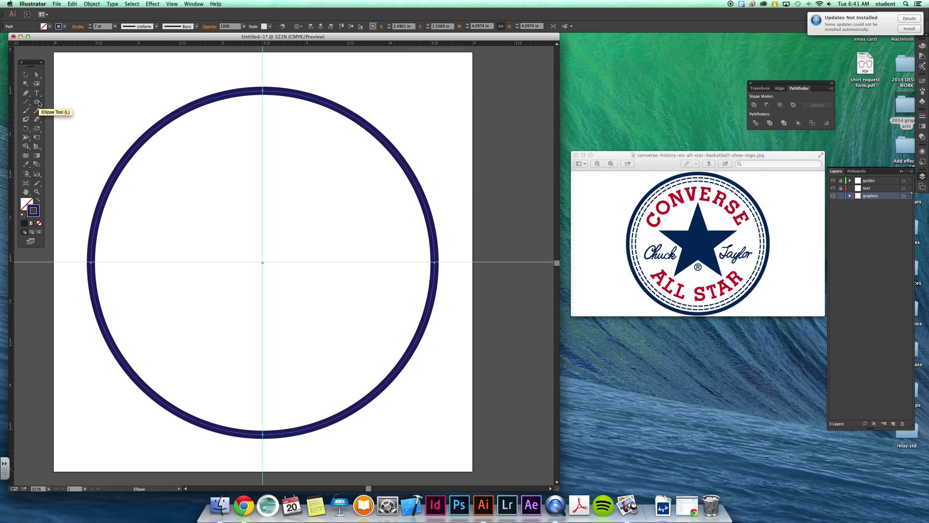
- Draw a smaller concentric circle inside the outer ring and thin its stroke to 2 pt
click(38, 103)
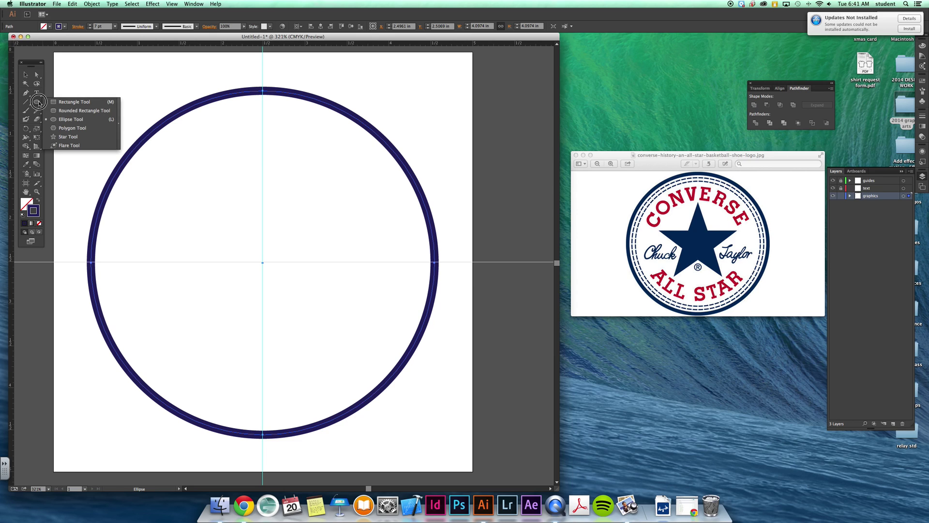
click(91, 80)
click(446, 278)
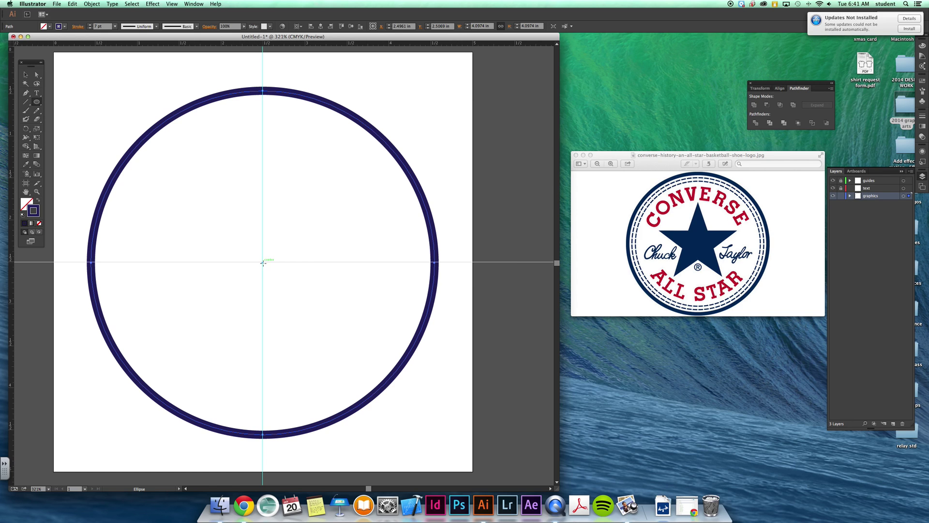
drag(262, 263, 392, 420)
key(v)
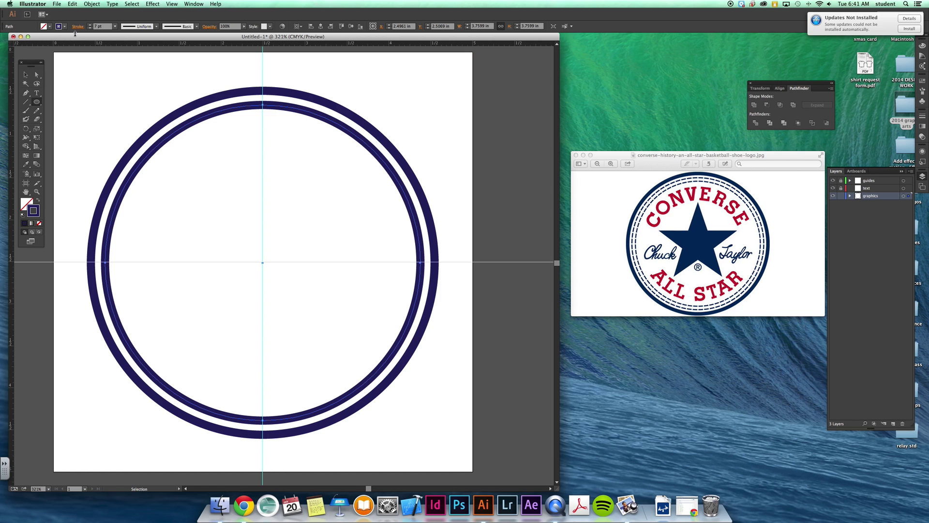
click(91, 29)
click(91, 29)
click(91, 29)
click(90, 29)
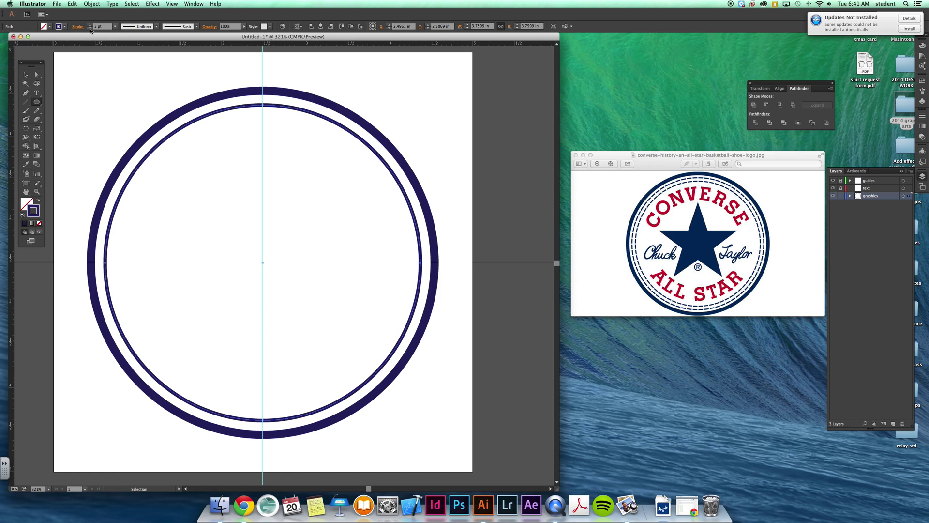
click(91, 29)
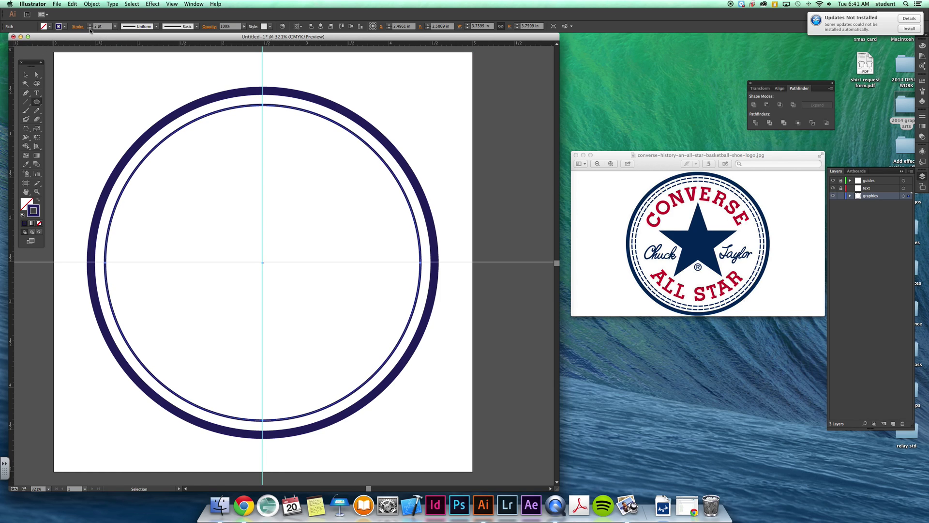
- Float the Stroke panel out over the canvas
key(l)
click(922, 115)
mouse_move(846, 113)
mouse_down()
mouse_move(677, 141)
mouse_move(466, 115)
mouse_up()
- Make the inner circle's stroke dashed with 10 pt dashes and 2 pt gaps
click(455, 116)
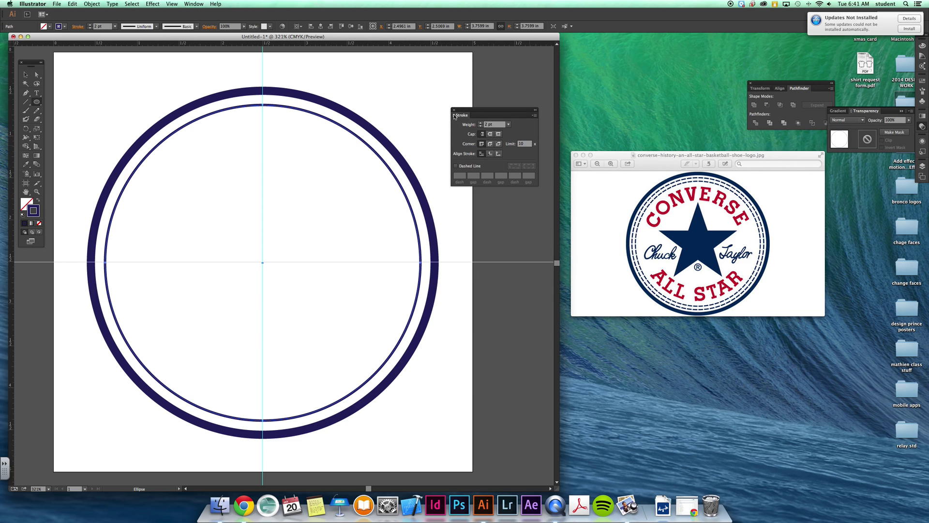
click(454, 116)
click(455, 116)
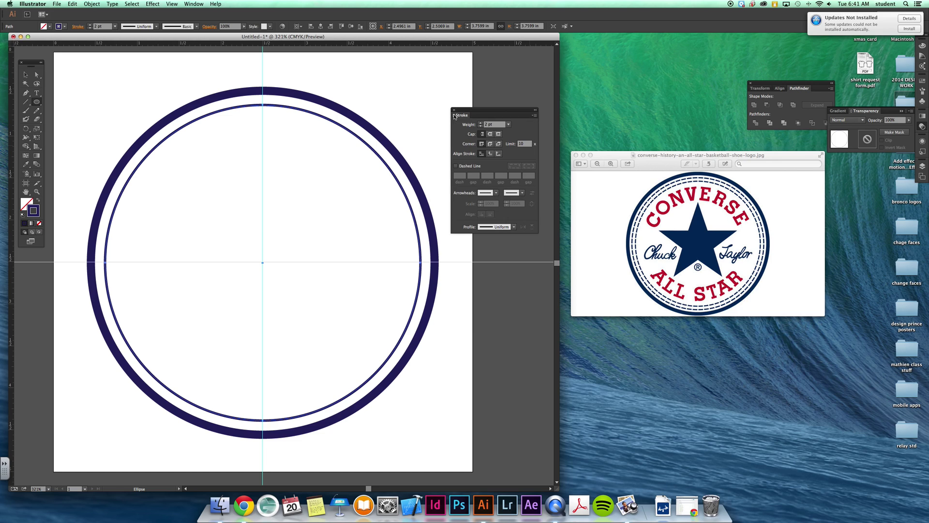
click(455, 166)
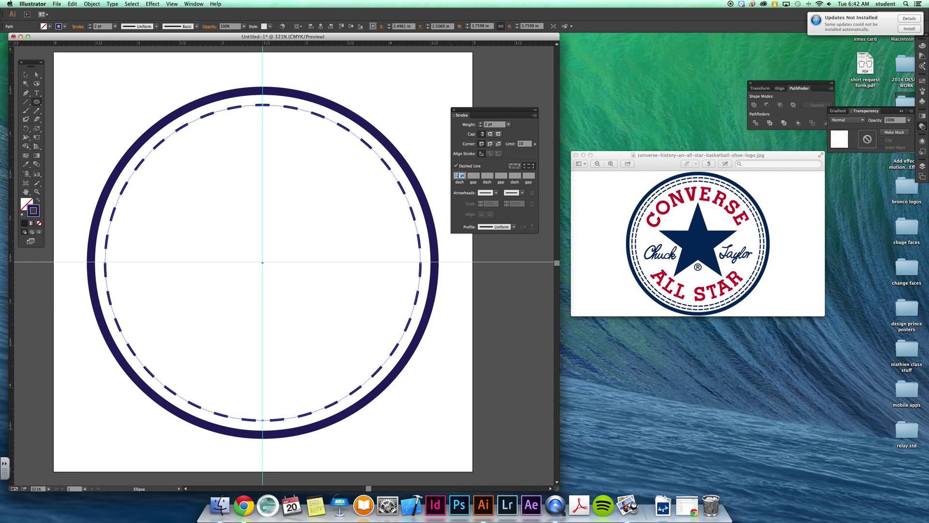
click(475, 177)
text(2)
key(Tab)
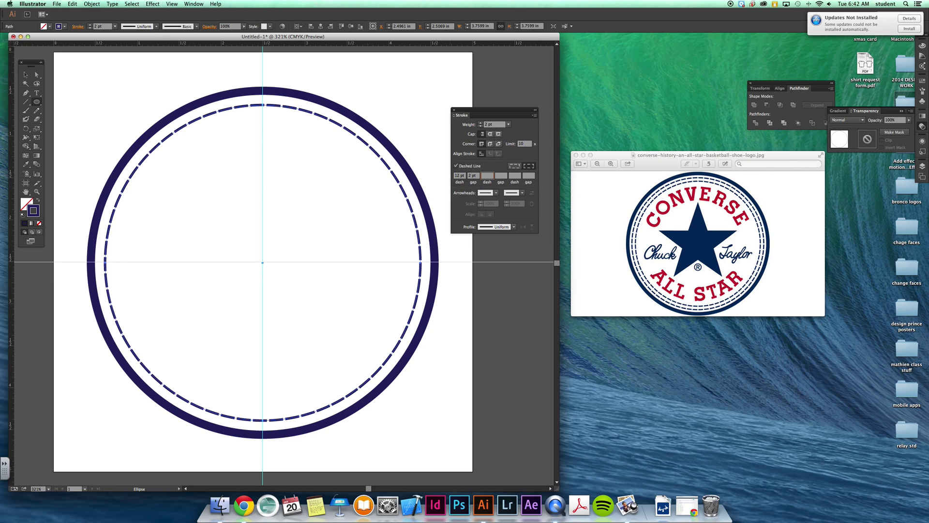
double_click(463, 176)
text(10)
click(476, 176)
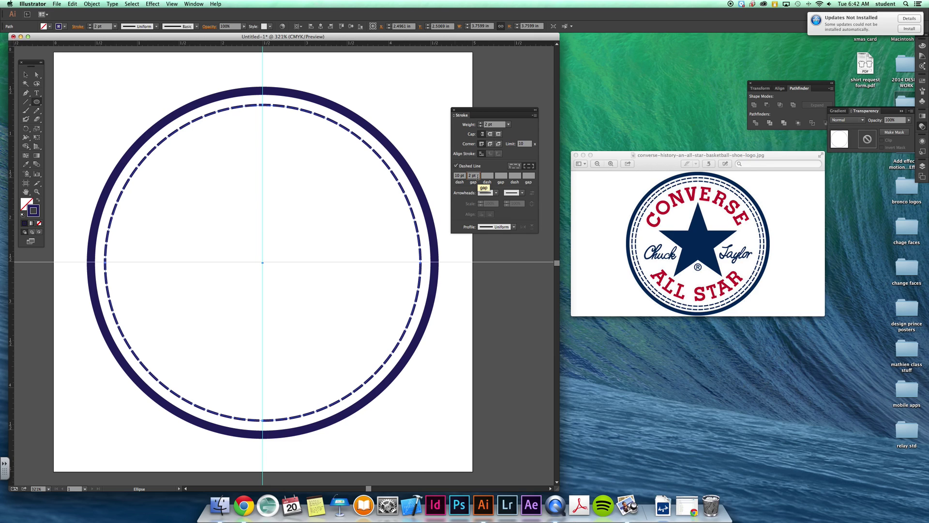
- Move the Stroke panel aside and reselect the inner dashed circle
drag(639, 61, 634, 51)
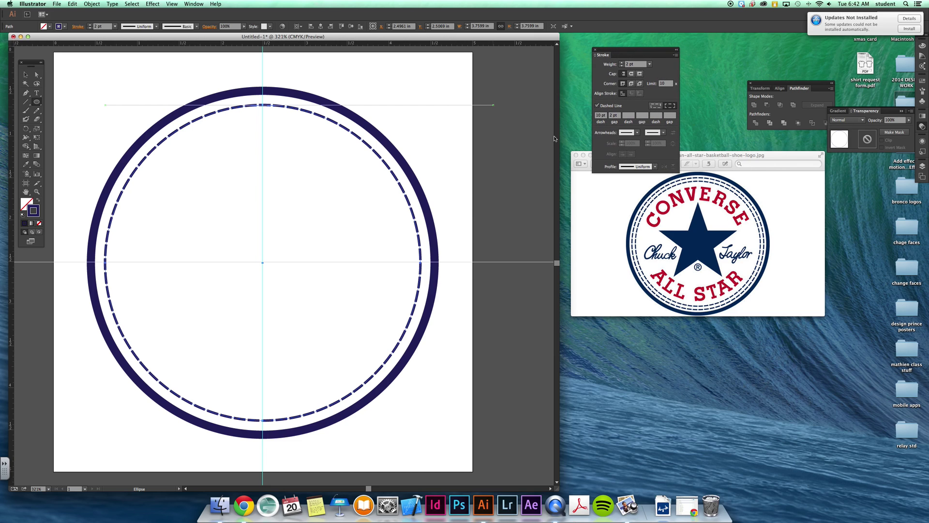
click(23, 76)
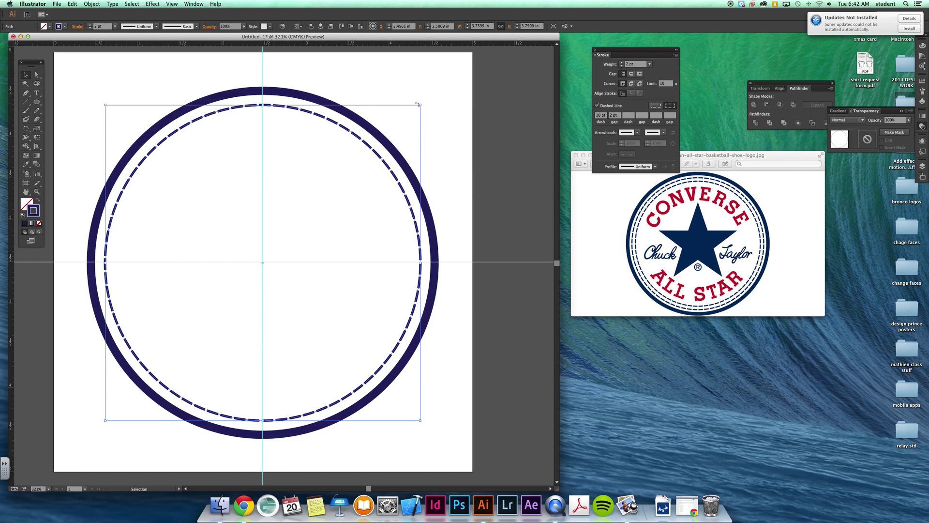
drag(419, 104, 424, 102)
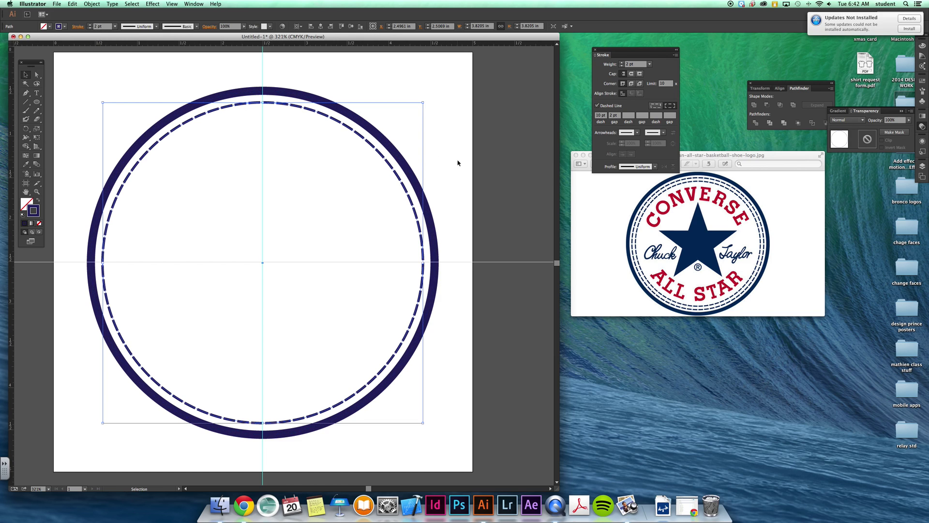
click(438, 164)
click(390, 165)
- Scale the dashed circle to 97% uniform with preview on and make a copy
double_click(36, 128)
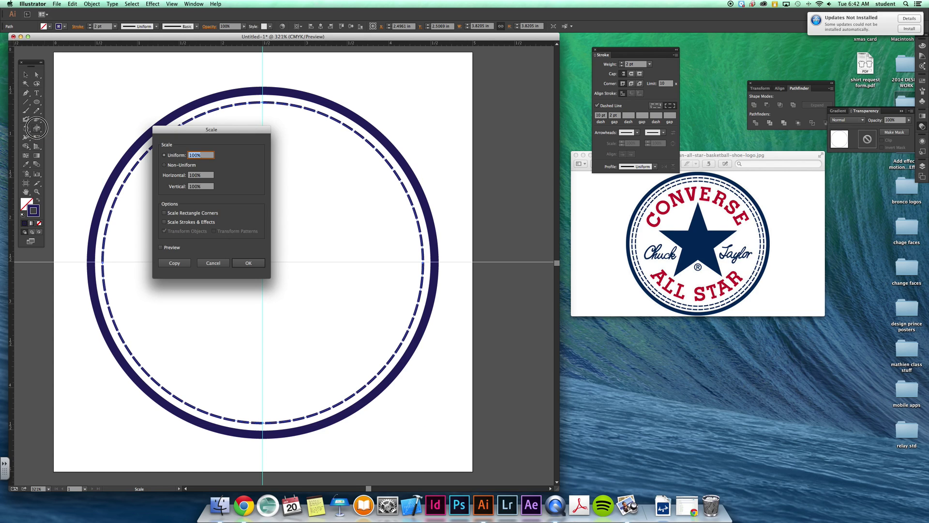
drag(207, 129, 268, 184)
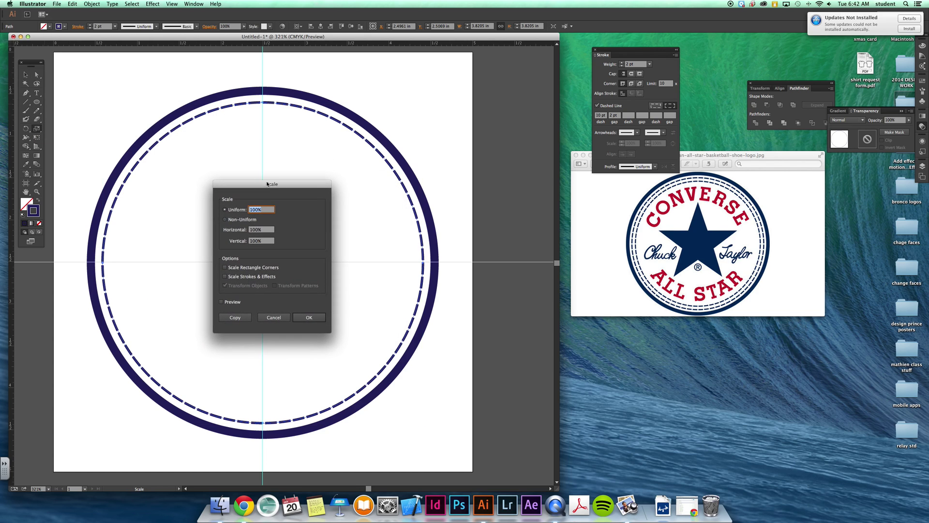
click(222, 302)
click(259, 210)
key(Down)
key(Down)
key(Down)
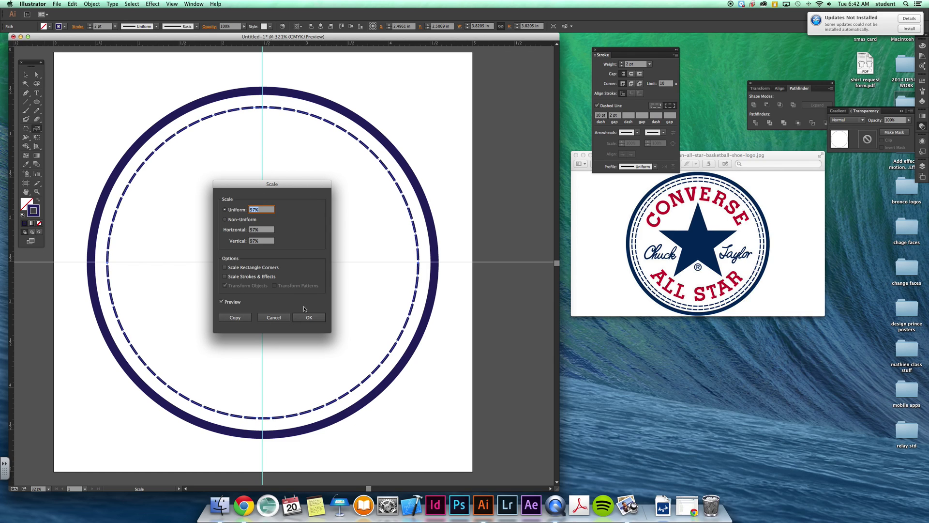
click(235, 318)
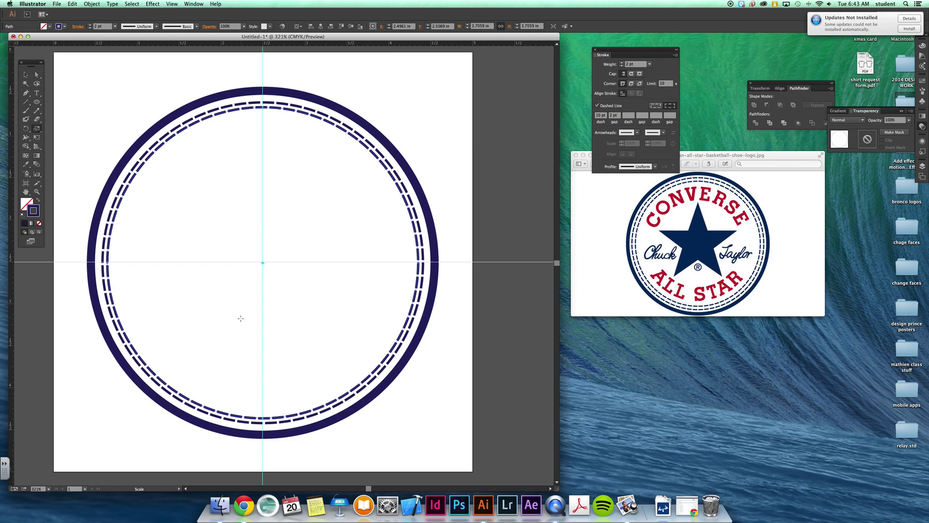
- Change the inner dashed circle to 9.5 pt dashes with 1.5 pt gaps
click(600, 117)
text(9)
key(Tab)
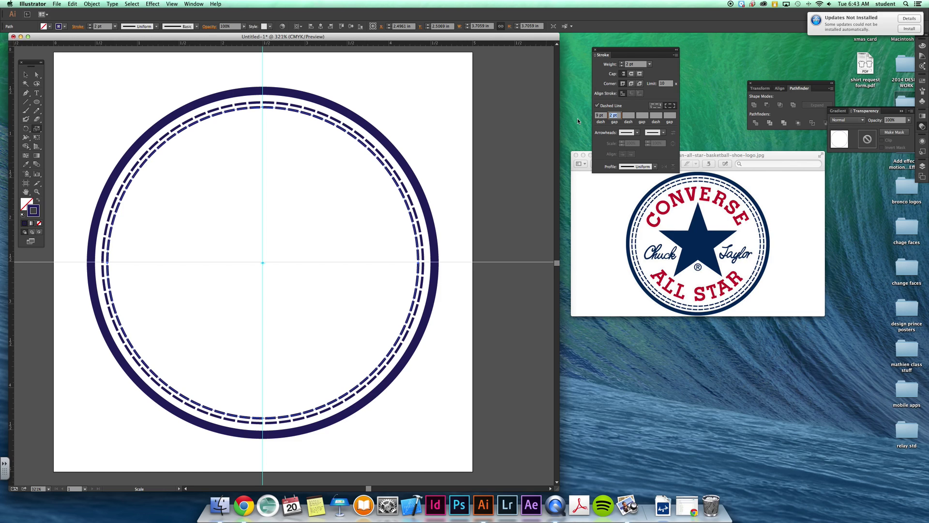
click(598, 117)
text(.5)
key(Tab)
click(609, 115)
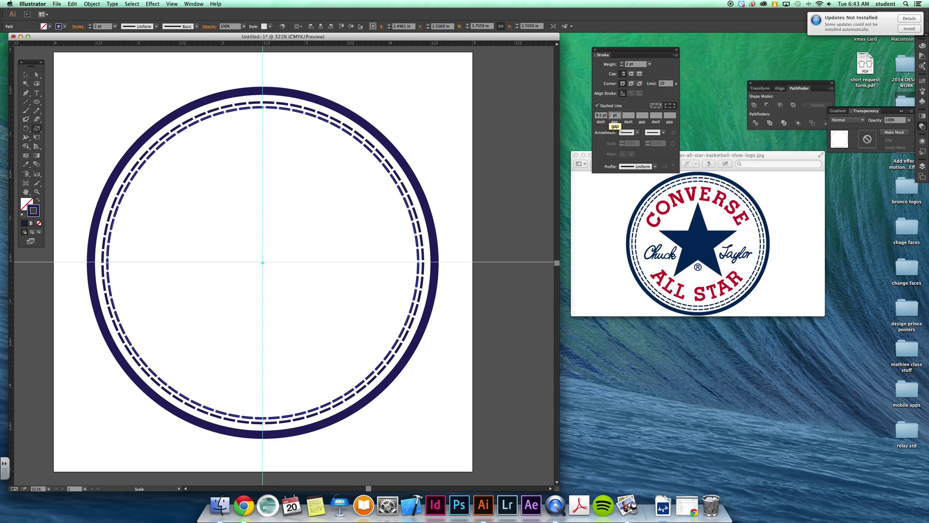
key(Tab)
key(shift+Tab)
- Deselect everything and pick the Star tool from the shape flyout
click(26, 74)
click(112, 79)
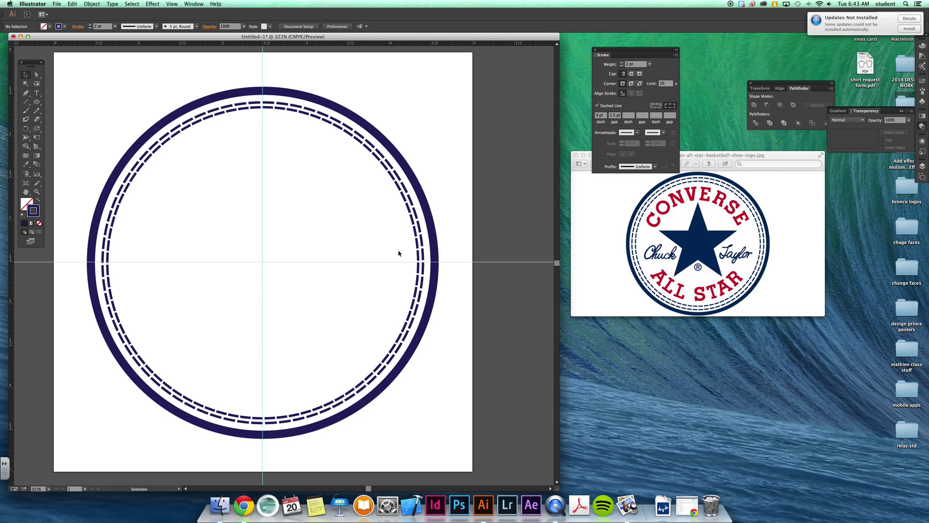
drag(36, 101, 75, 136)
- Create a test five-point star with radii 0.3 in and 1 in, then delete it
click(263, 239)
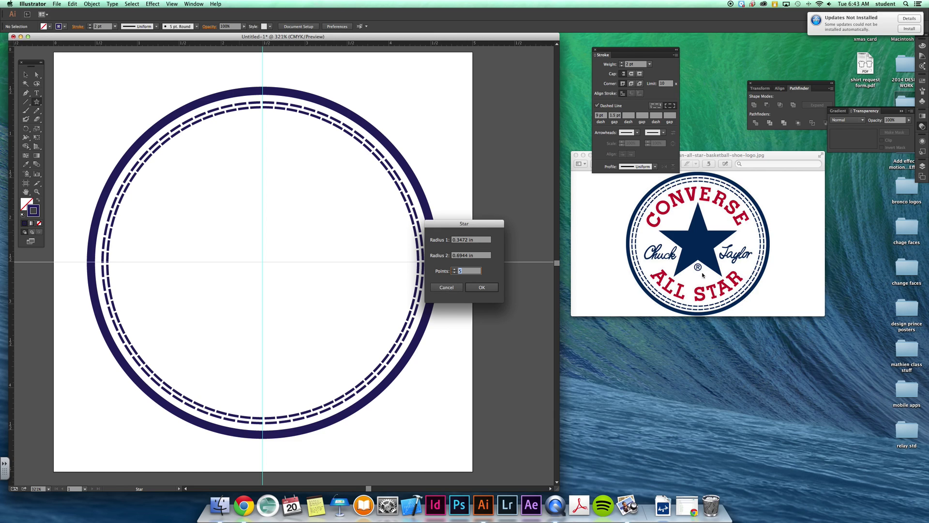
double_click(465, 240)
text(0.3)
key(Tab)
text(1)
key(Tab)
click(480, 288)
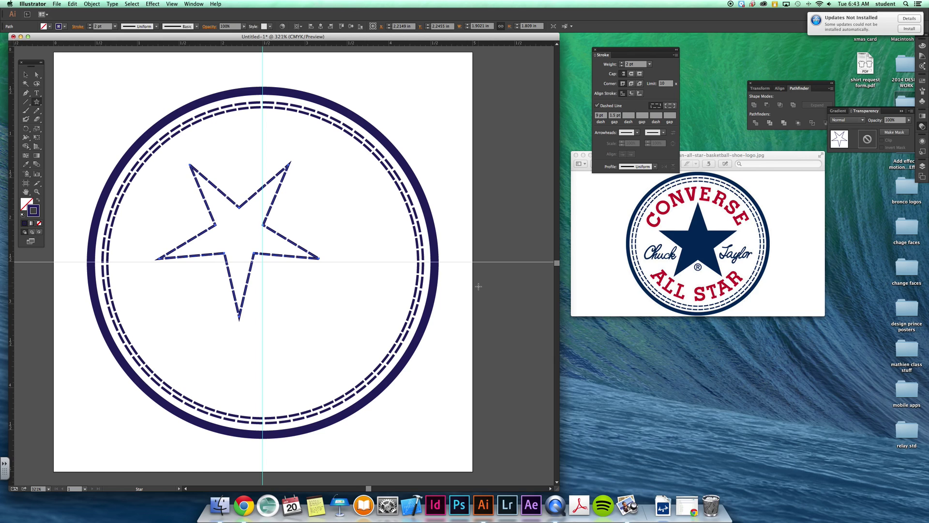
key(Delete)
- Make another test star with a 0.4 in first radius, then undo it
click(295, 215)
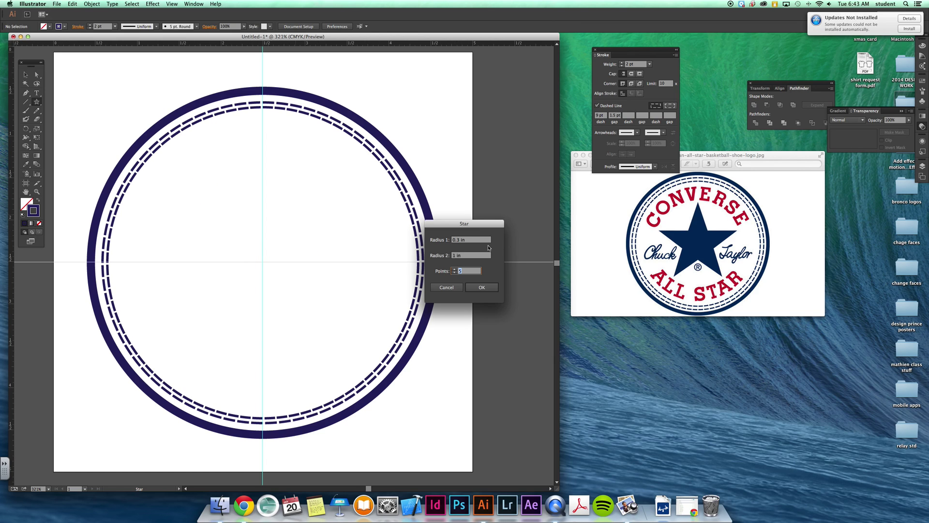
click(461, 242)
key(BackSpace)
text(4)
key(Return)
key(ctrl+z)
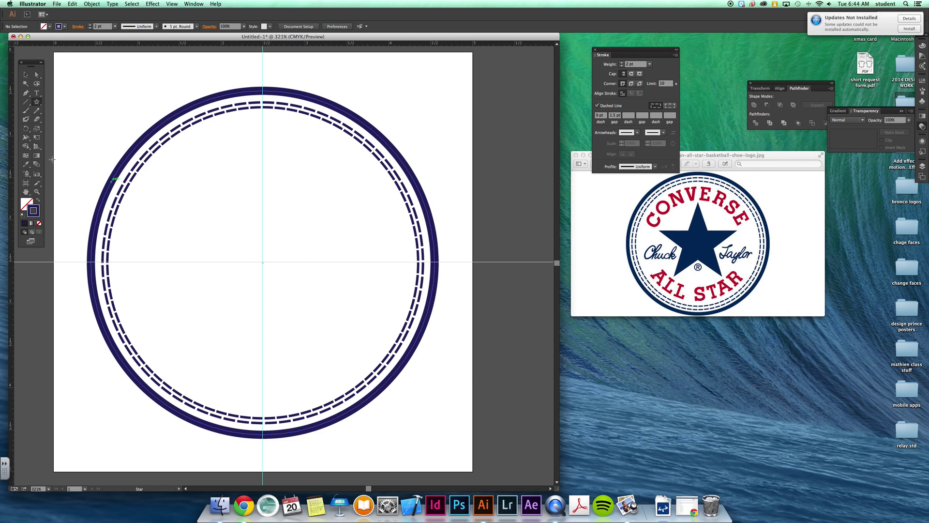
- Drag a large star from the guide crossing and make it solid navy with no outline
click(40, 103)
drag(262, 262, 346, 337)
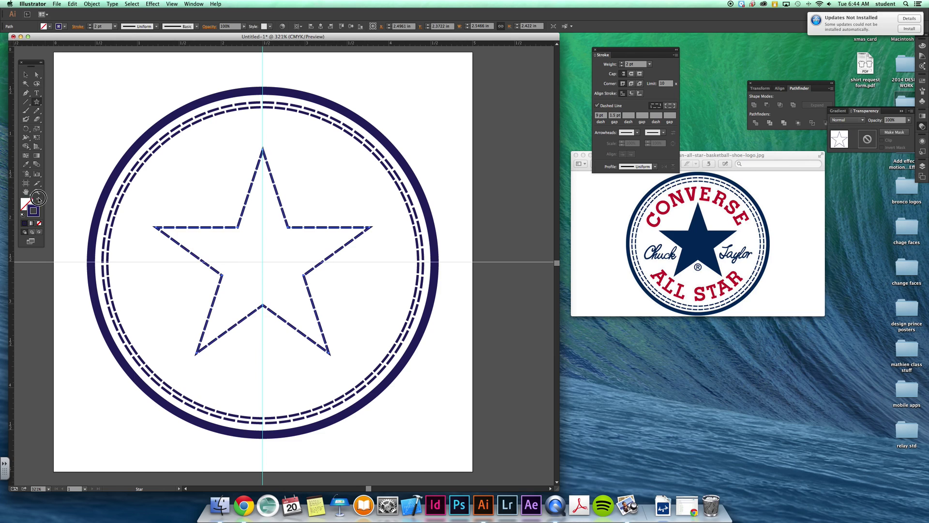
click(39, 200)
click(25, 75)
click(98, 61)
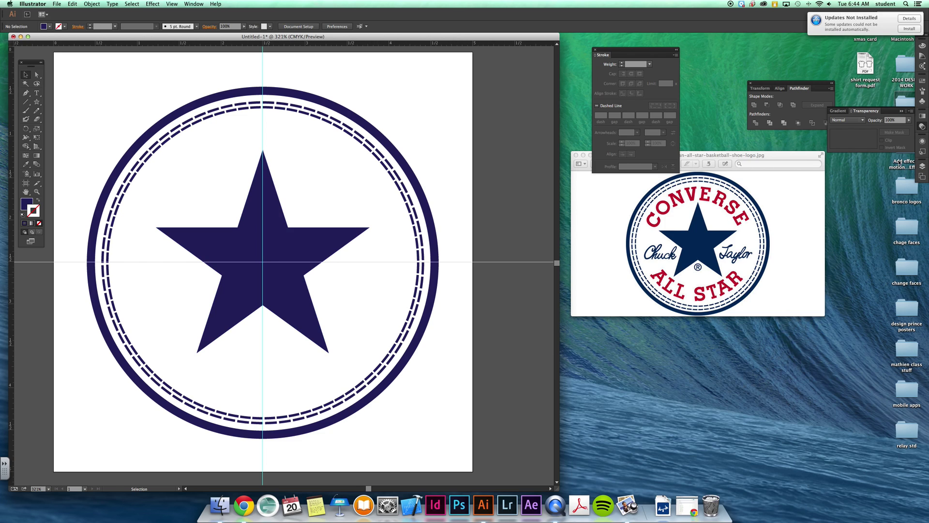
- On the text layer, type the first name left of the star and nudge it up-left
click(923, 166)
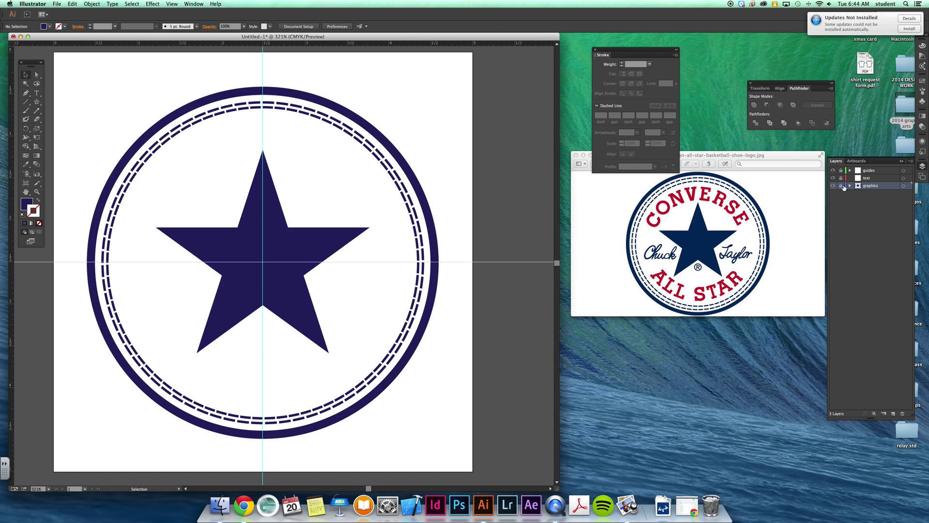
click(874, 179)
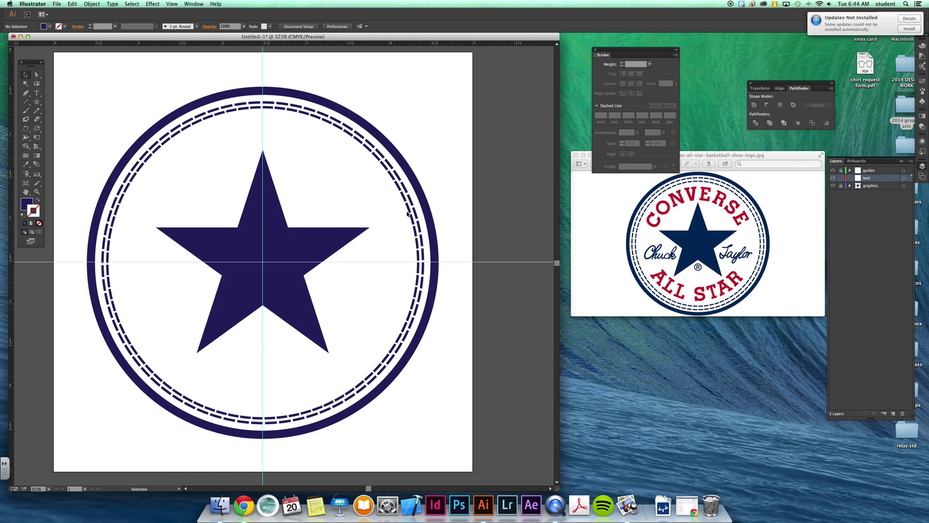
click(36, 92)
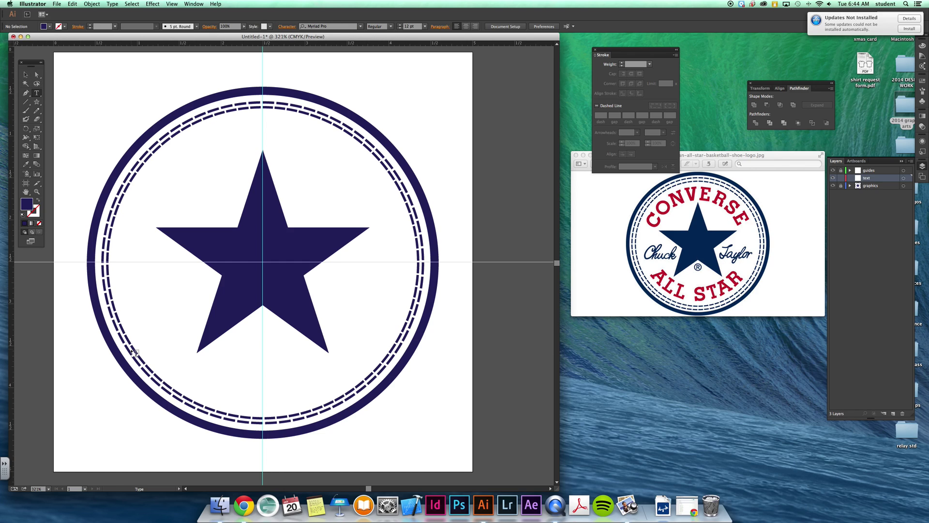
click(147, 304)
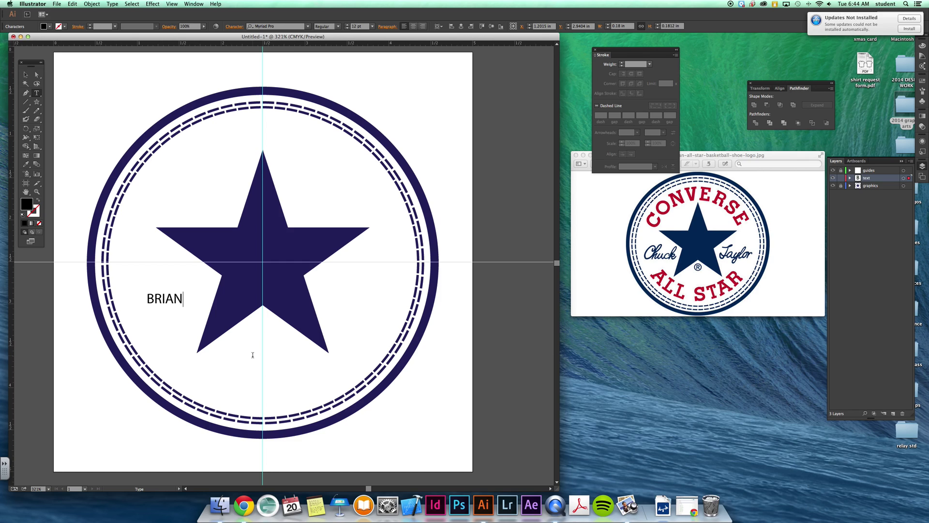
text(rian)
click(26, 75)
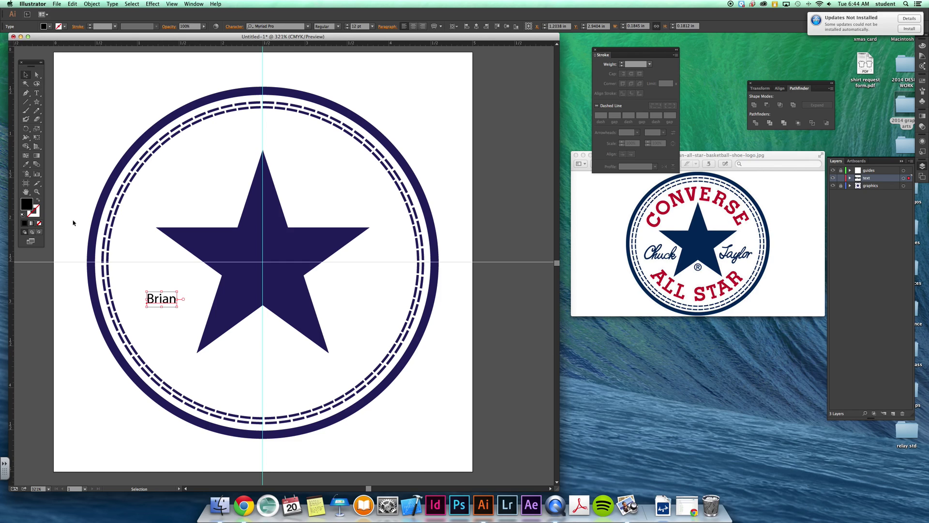
drag(159, 307, 156, 302)
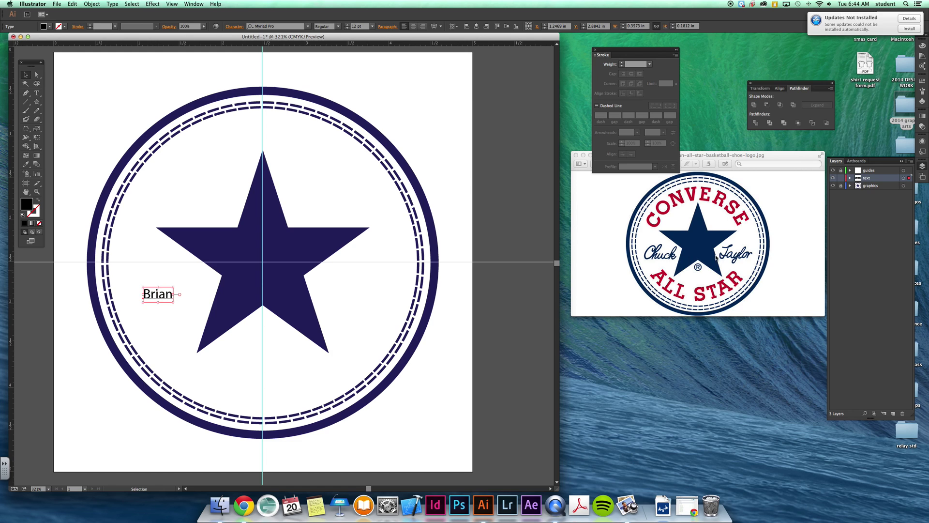
- Try the name in Monotype Corsiva, then in Savoye LET Plain:1.0
click(112, 4)
mouse_move(119, 20)
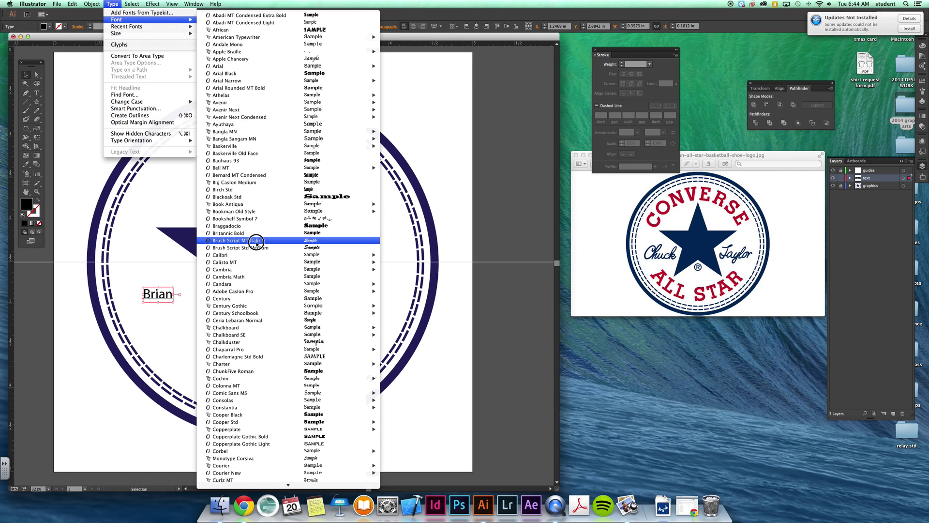
mouse_move(282, 496)
mouse_move(264, 386)
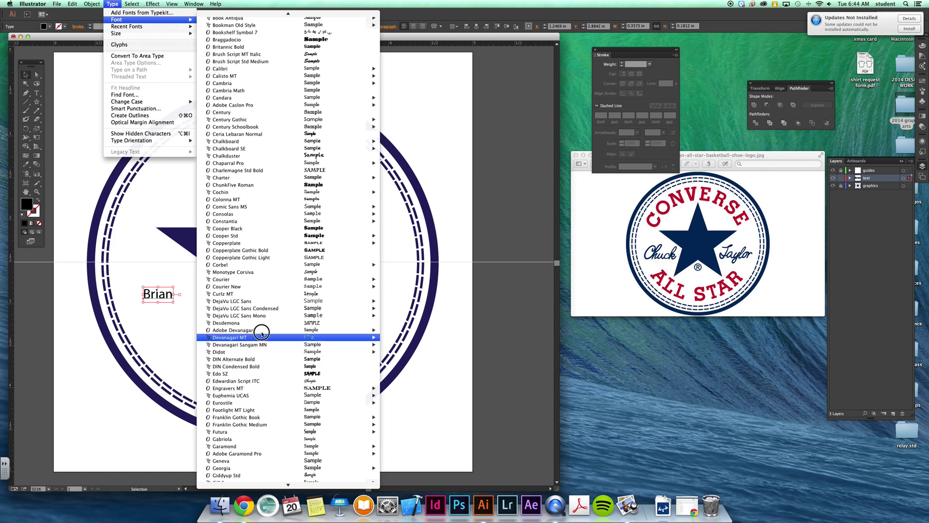
click(257, 272)
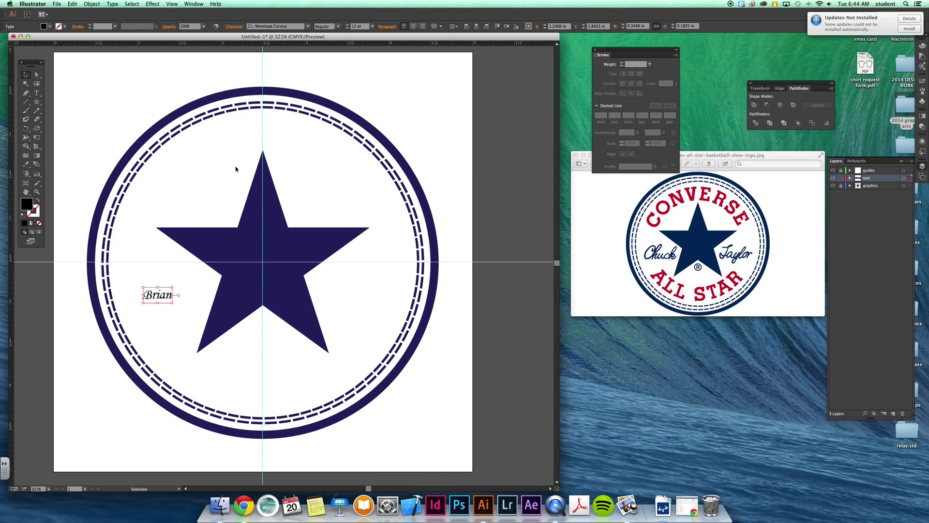
click(113, 4)
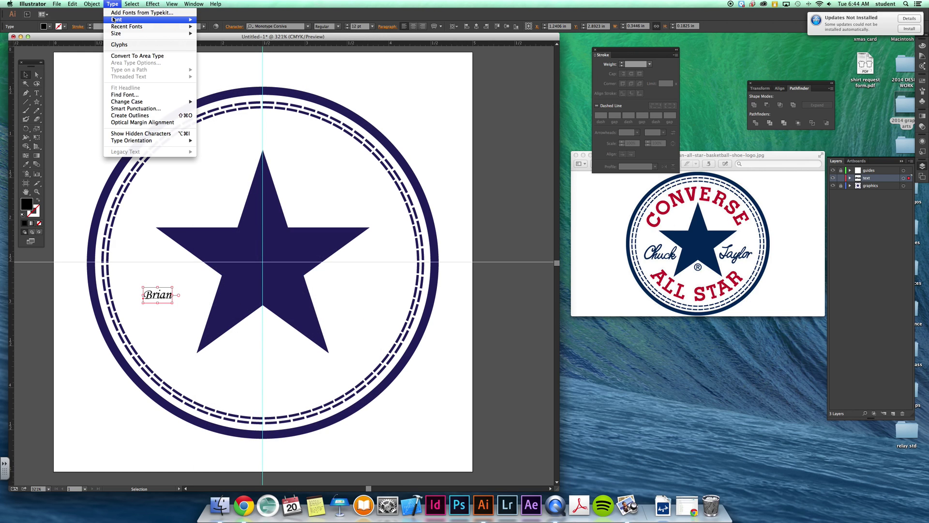
scroll(254, 285, down, 10)
scroll(254, 286, down, 15)
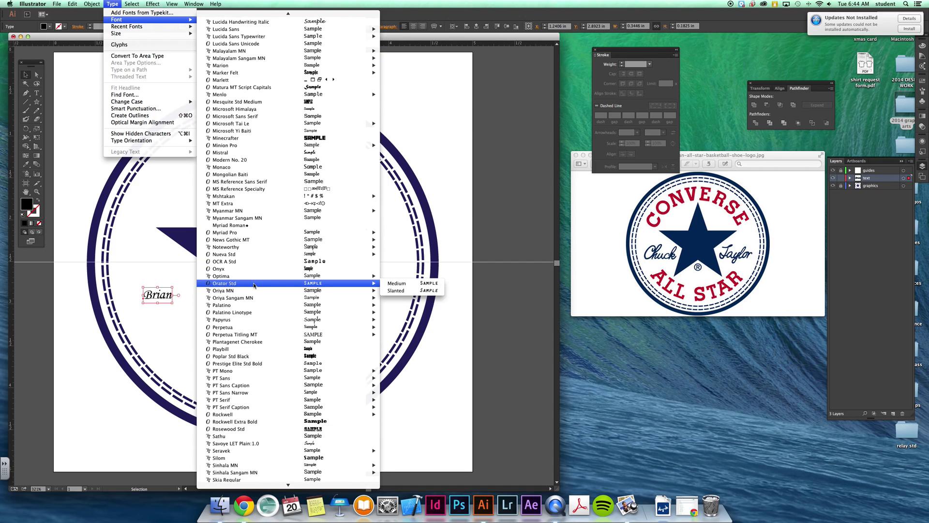
click(304, 443)
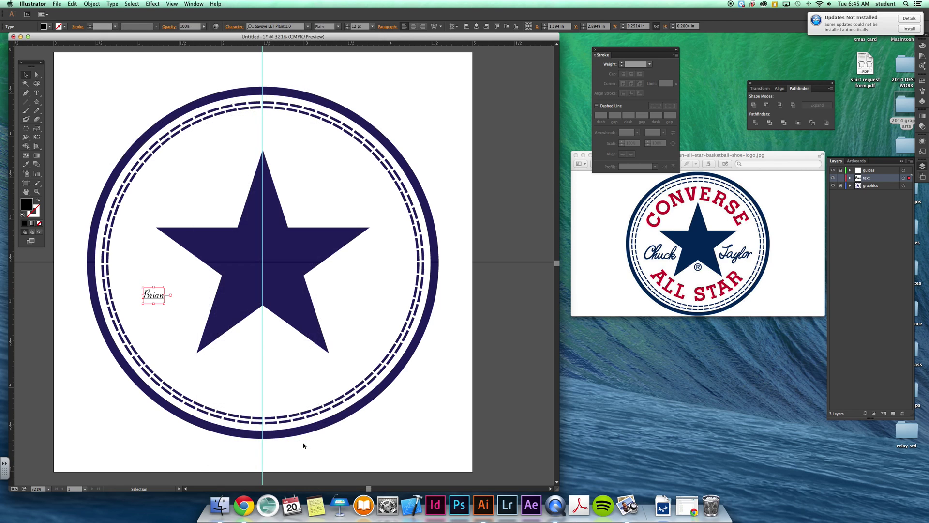
- Enlarge the name to about 39 pt, set it in Harbell Personal Use Only, and move it up-left
drag(166, 305, 211, 340)
click(113, 3)
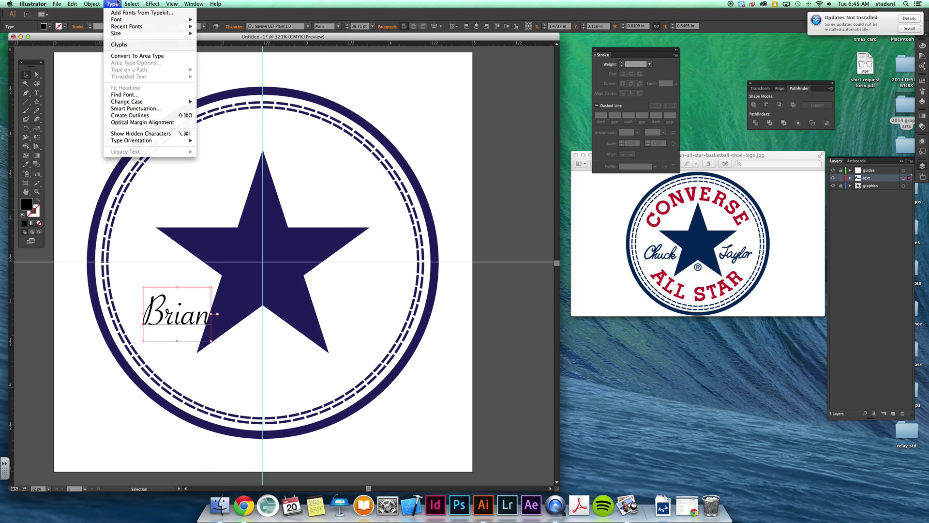
mouse_move(119, 19)
scroll(264, 358, down, 10)
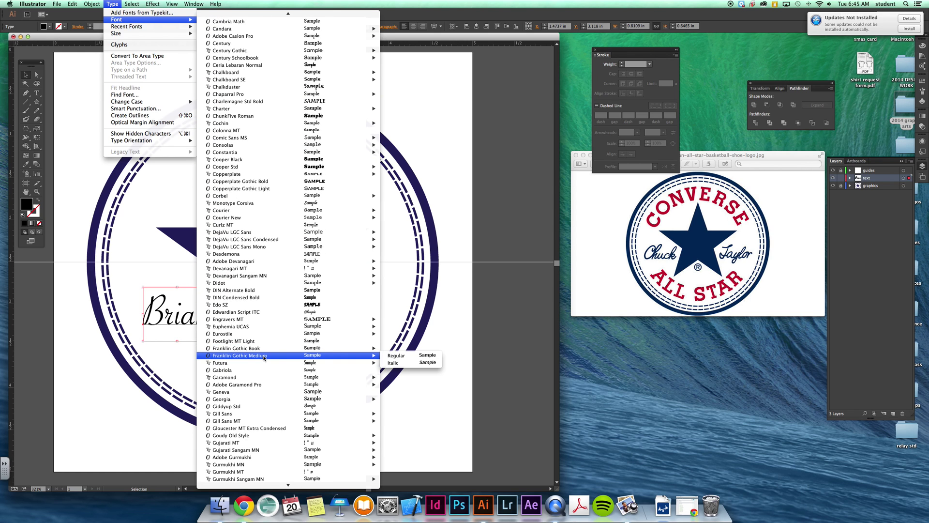
mouse_move(265, 358)
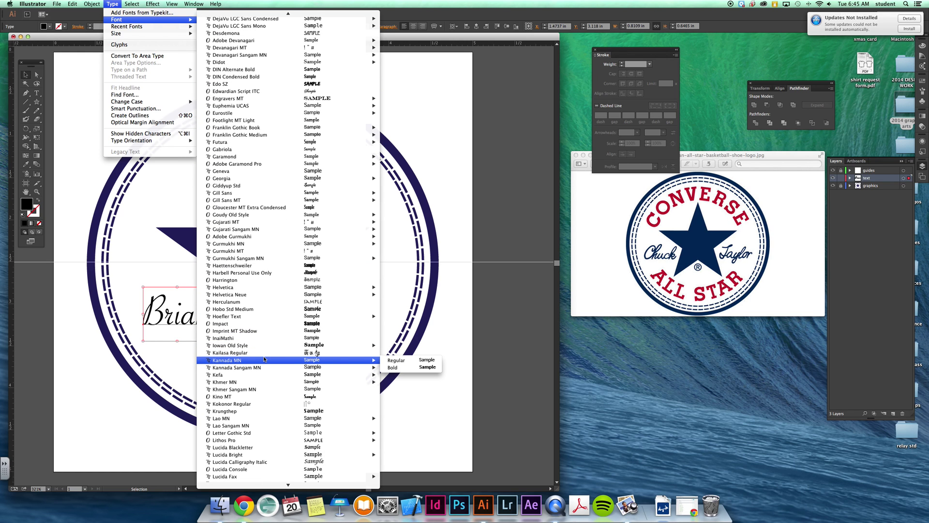
click(258, 273)
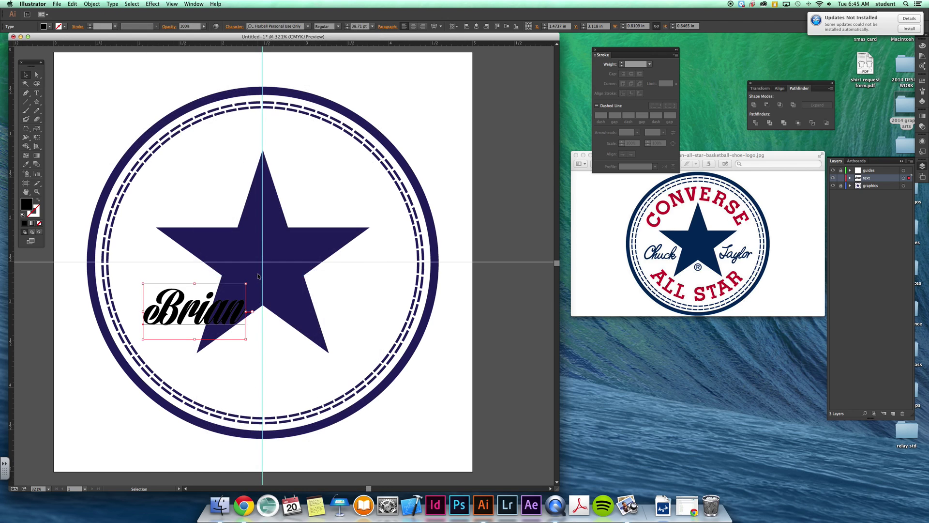
drag(192, 320, 184, 301)
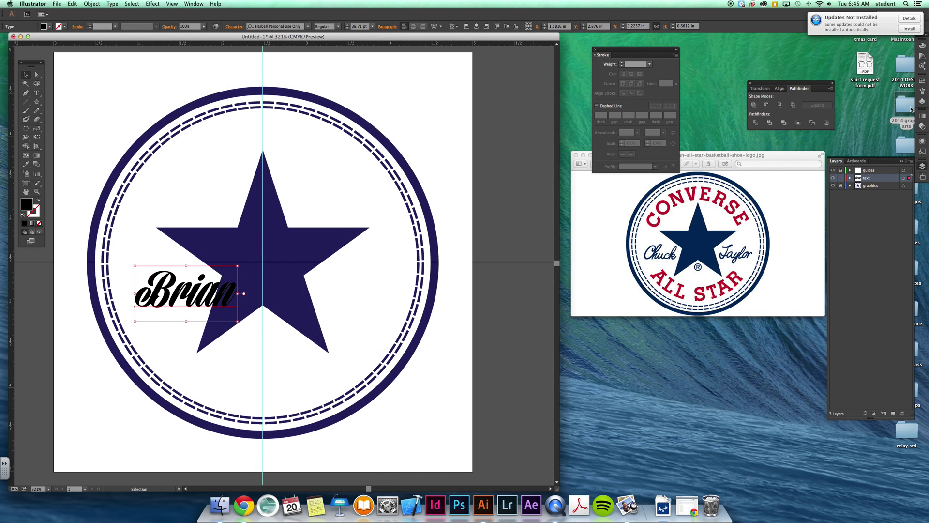
- Fill the first-name text with dark navy and scale it down
click(922, 80)
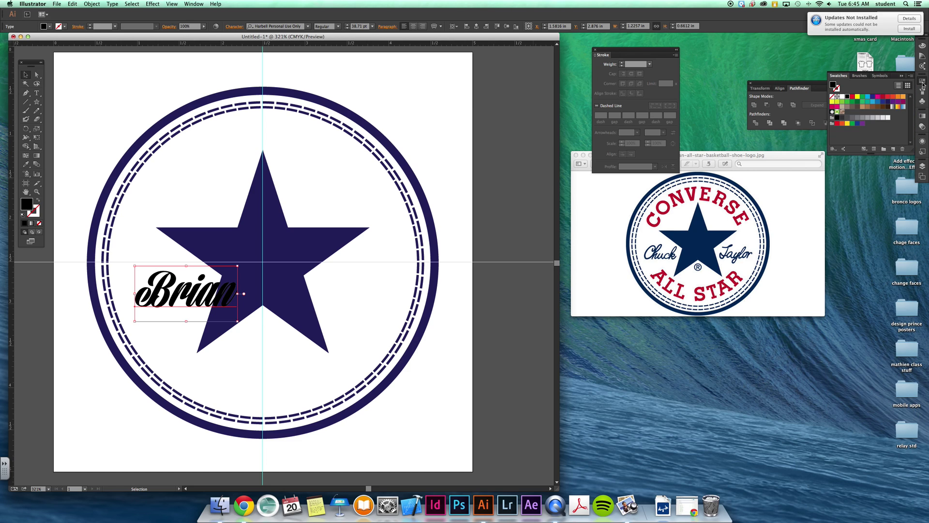
click(888, 102)
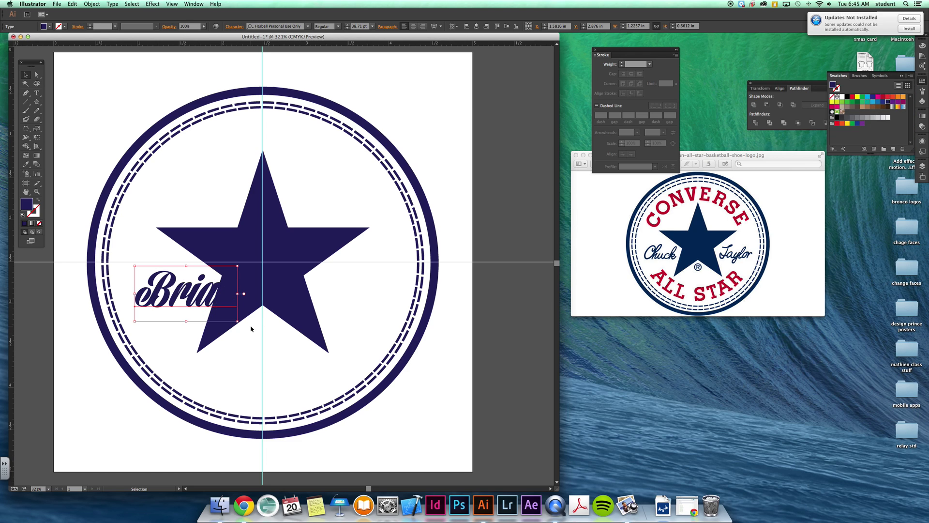
drag(238, 320, 173, 287)
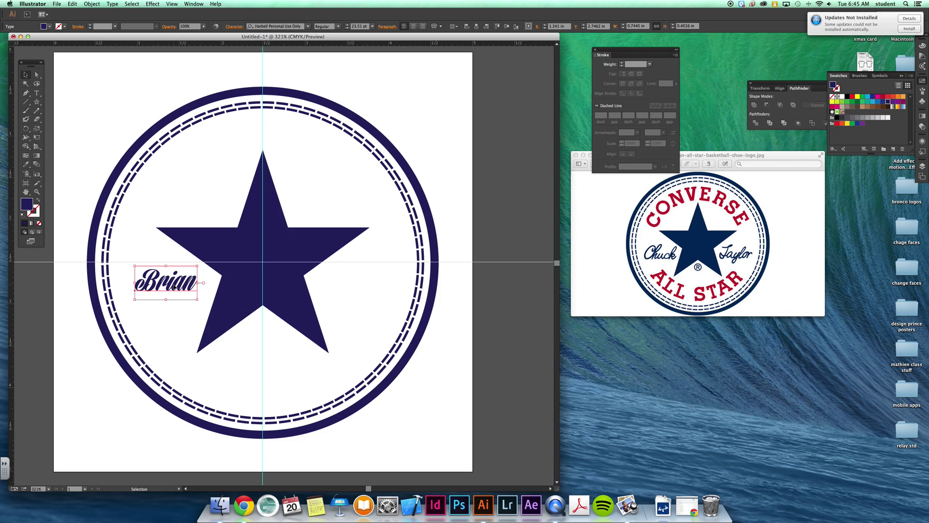
- Fine-tune the name's position left of the star and place a copy to the star's right
click(180, 343)
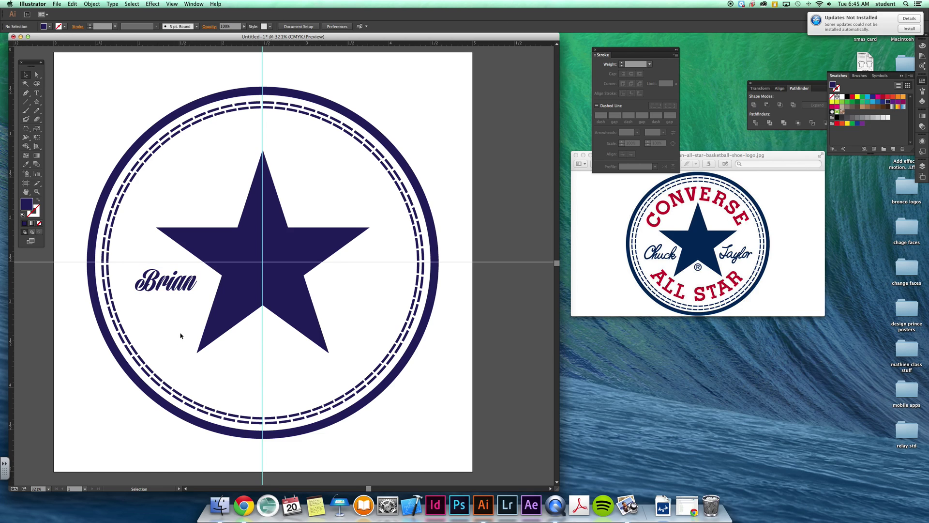
drag(173, 291, 164, 291)
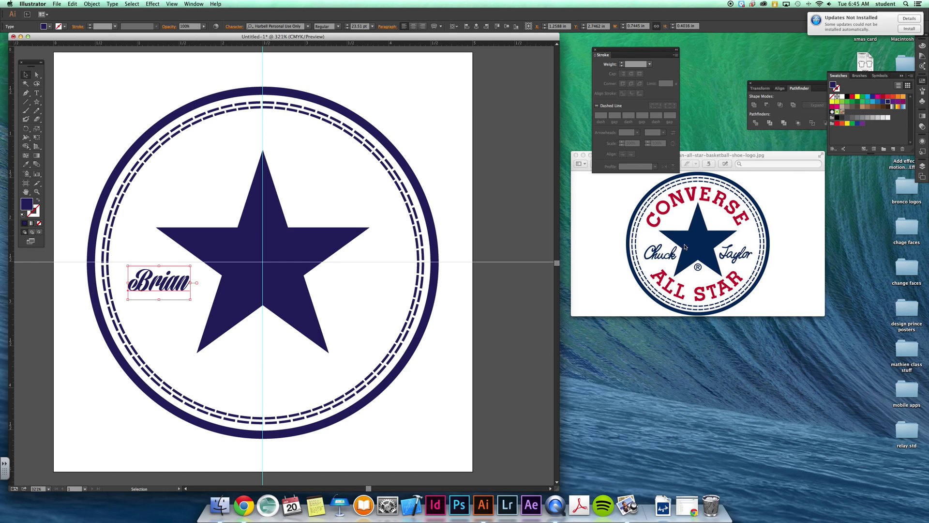
drag(156, 287, 156, 292)
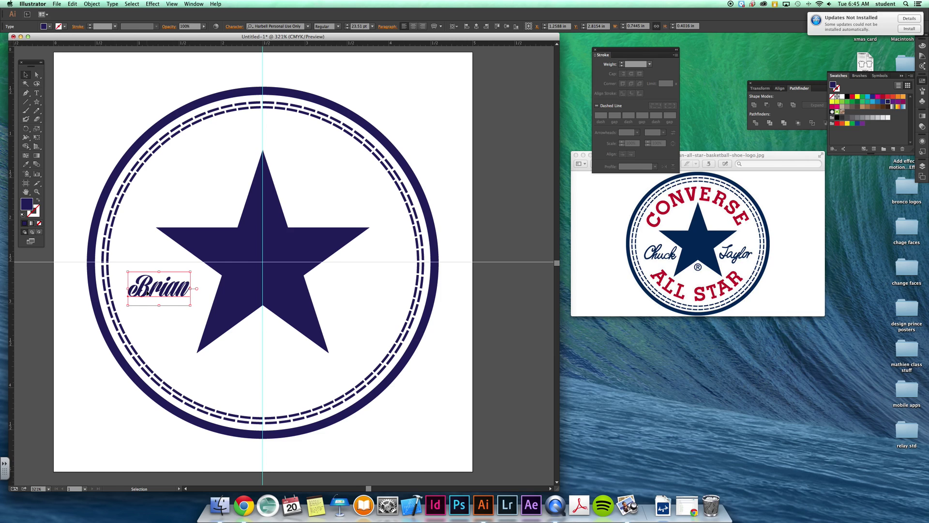
drag(148, 293, 346, 310)
- Retype the right-hand copy as the surname
click(36, 92)
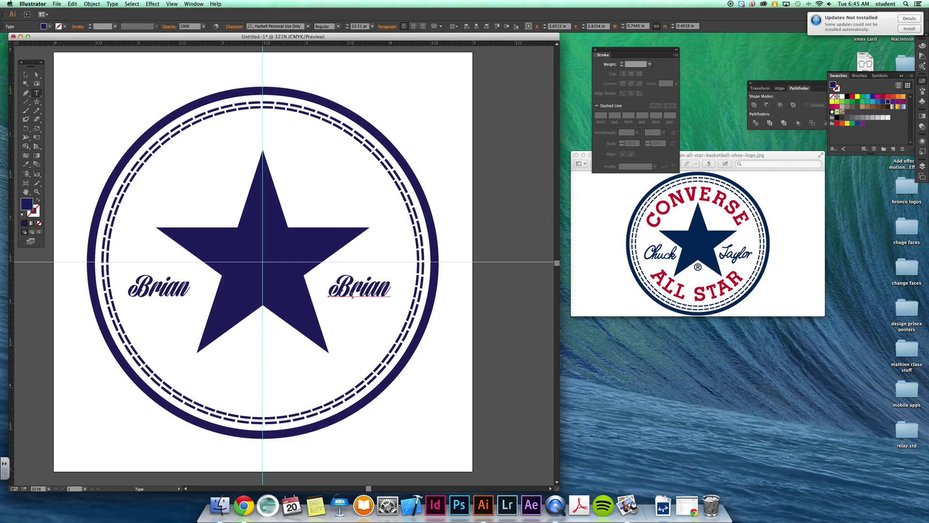
double_click(347, 289)
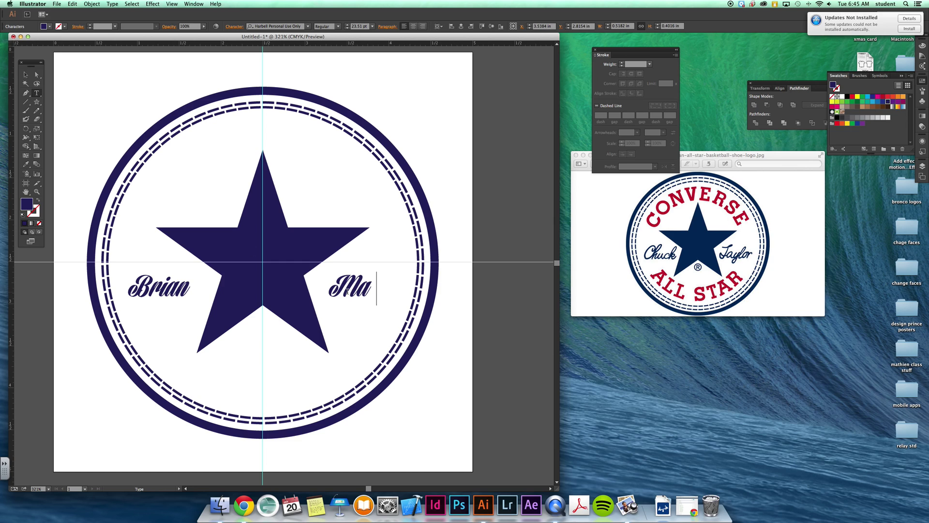
click(28, 76)
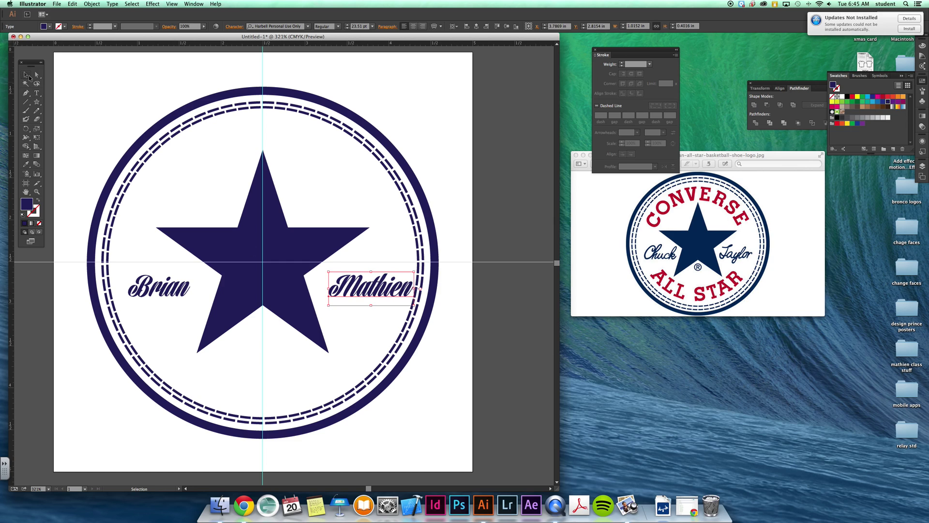
- Nudge the surname and first name with arrow keys so both flank the star evenly
key(Left)
key(Left)
key(Left)
key(Left)
key(Left)
key(Left)
key(Left)
key(Left)
key(Left)
key(Left)
key(Left)
key(Left)
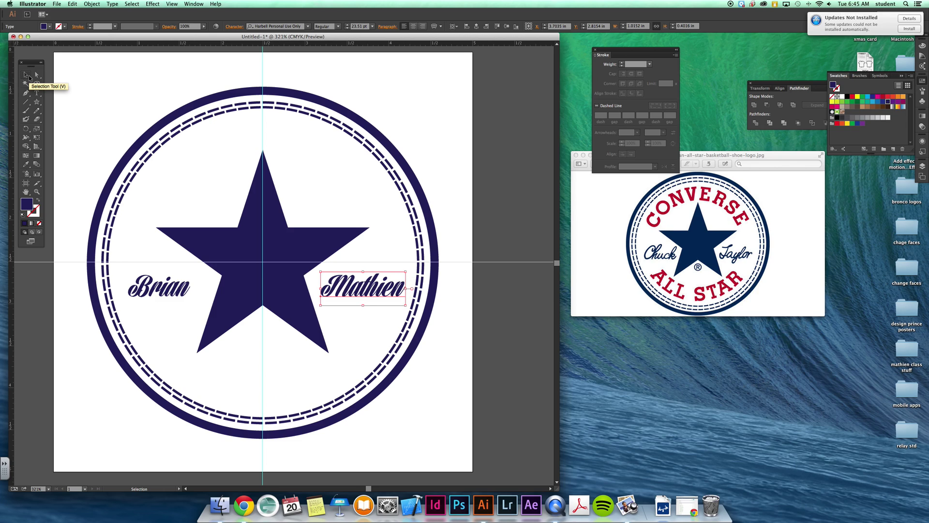
key(Right)
click(168, 296)
key(Right)
key(Right)
key(Right)
key(Right)
key(Right)
key(Right)
key(Right)
key(Right)
key(Right)
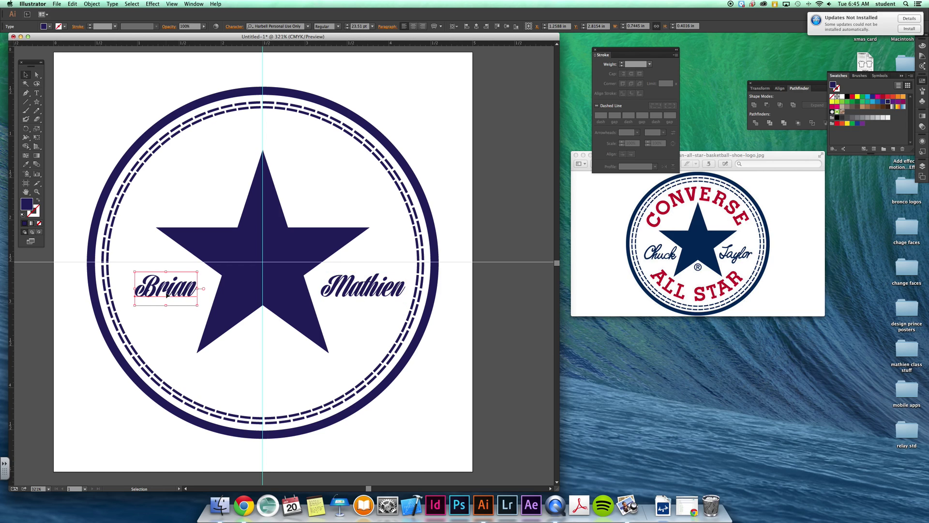
click(213, 380)
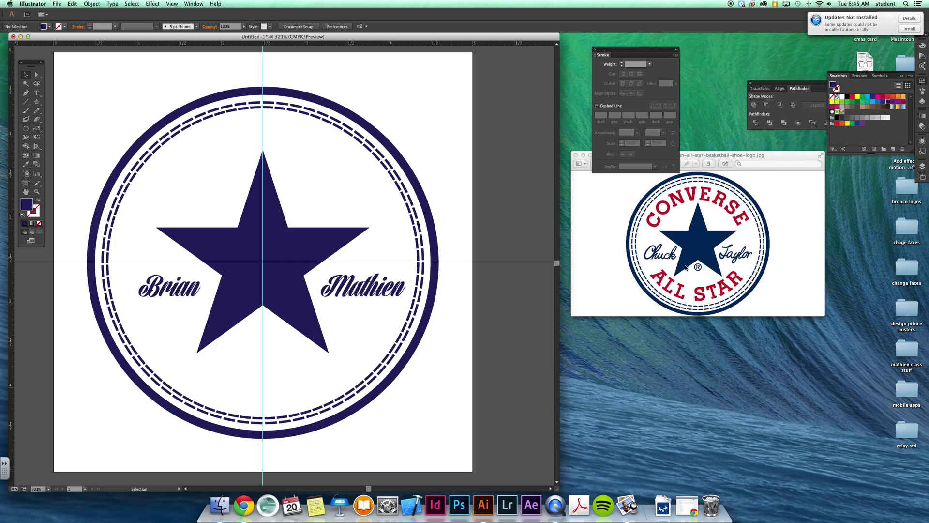
- Type a ® symbol below the star and set it in Avenir Medium
key(t)
click(236, 351)
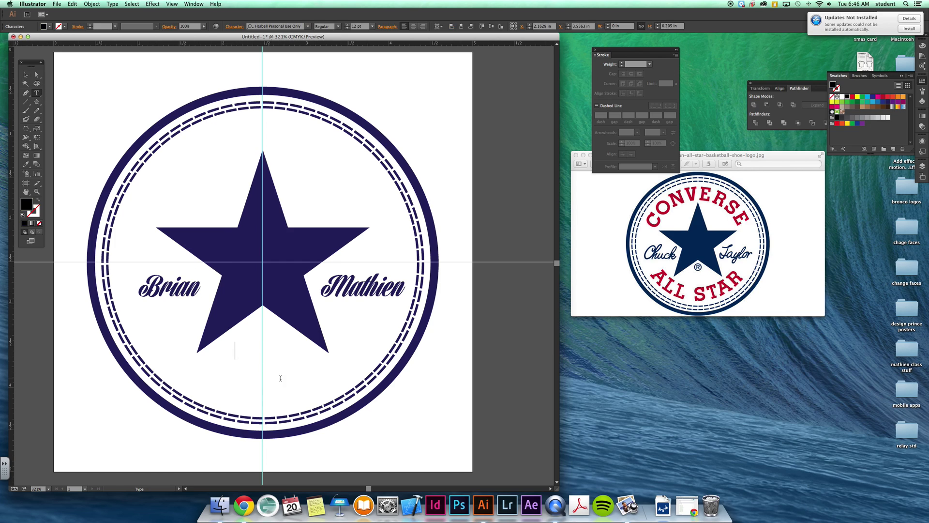
text(®)
click(27, 77)
click(240, 350)
click(113, 4)
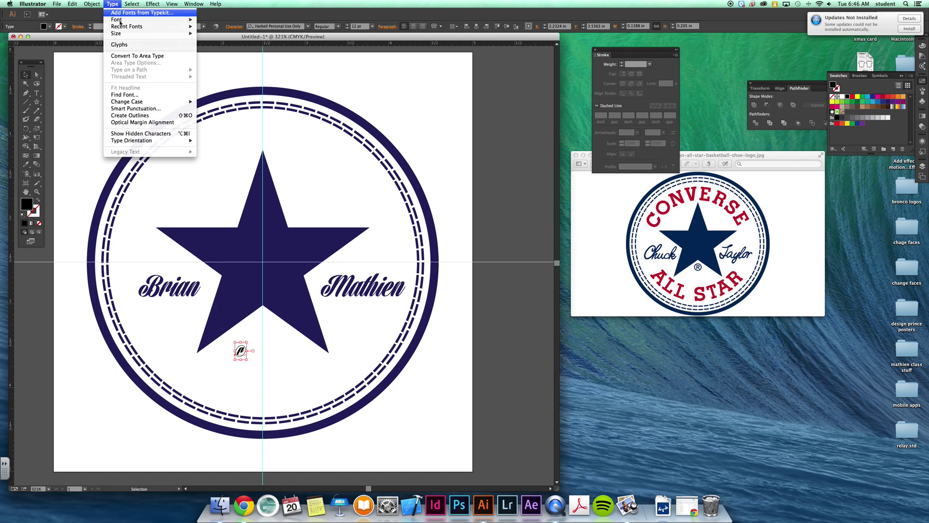
mouse_move(116, 20)
mouse_move(251, 103)
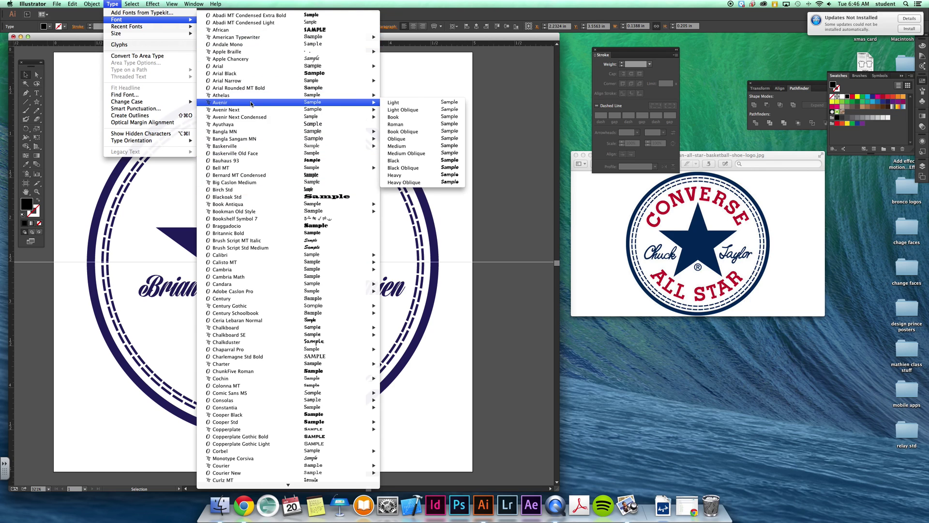
click(402, 147)
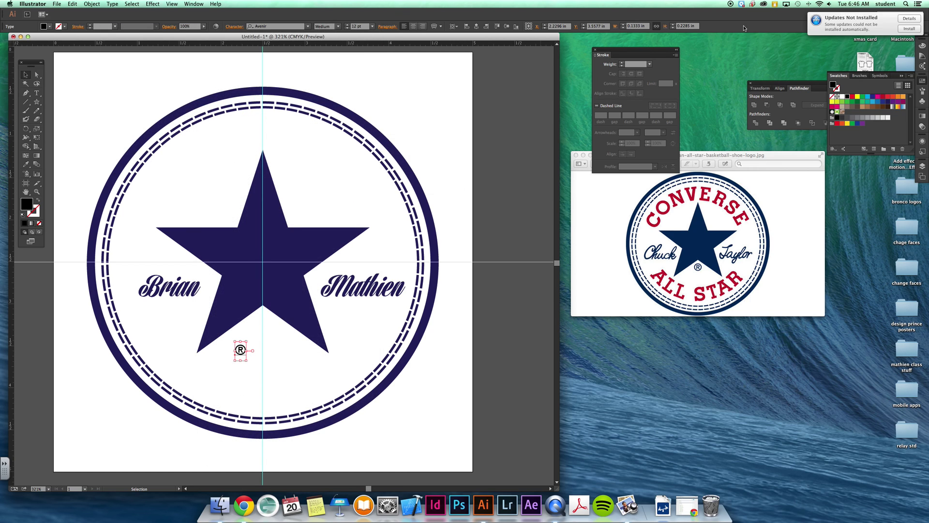
- Colour the ® navy, enlarge it to about 29.72 pt, and nudge it up
click(888, 102)
drag(248, 362, 273, 348)
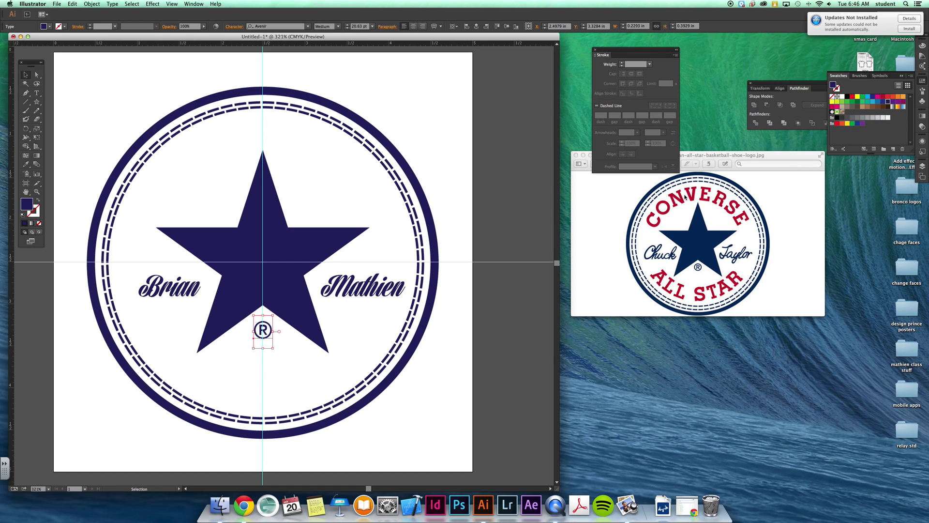
key(Up)
key(Up)
drag(37, 102, 66, 122)
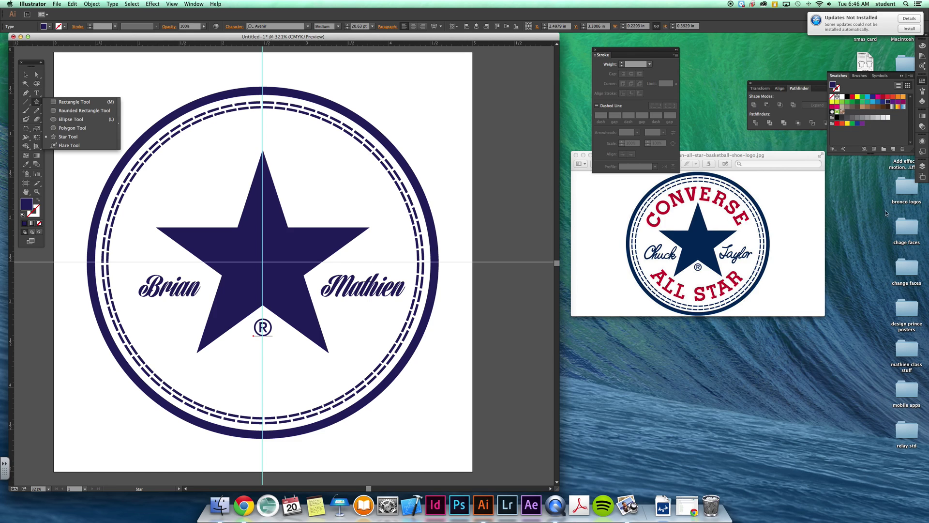
- Toggle the text and graphics layers' visibility to check the text layer
click(922, 166)
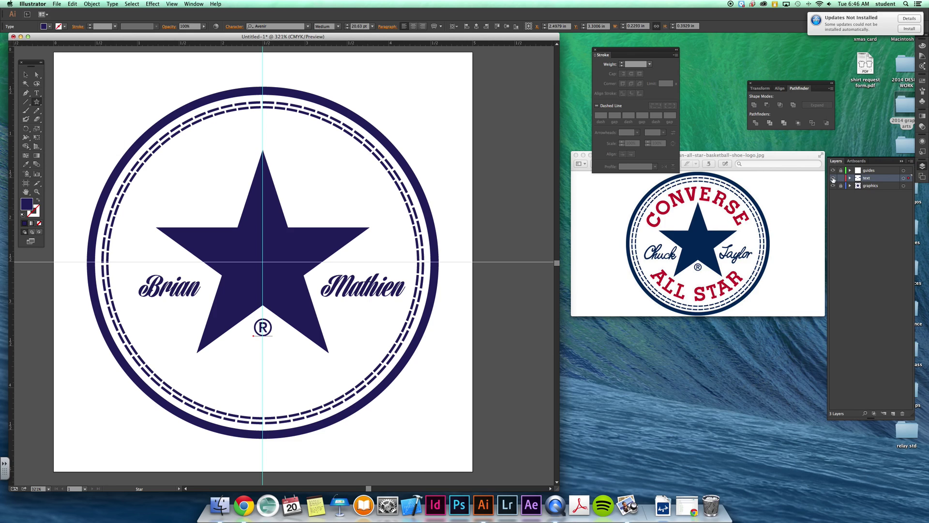
click(832, 178)
click(833, 178)
click(833, 186)
click(833, 186)
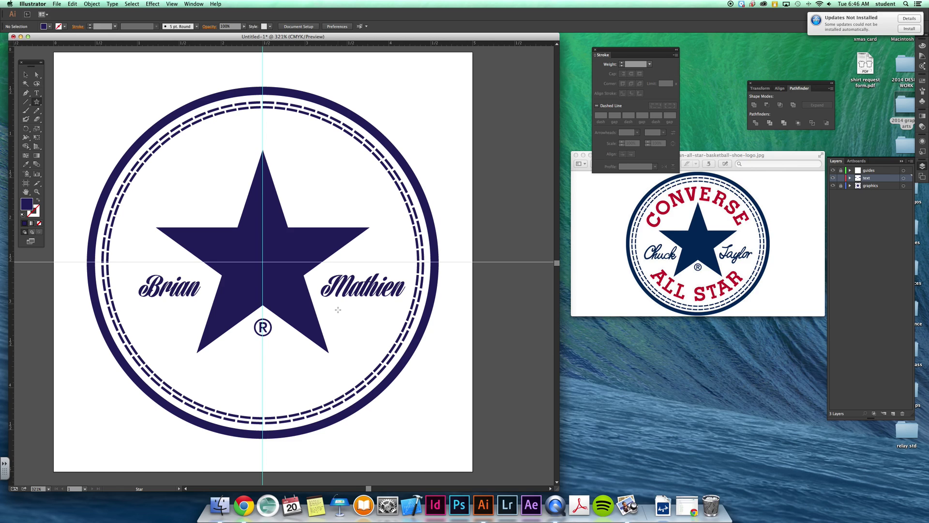
key(v)
- Draw a circle centred on the guides and make it outline-only
drag(42, 98, 61, 119)
drag(263, 262, 380, 377)
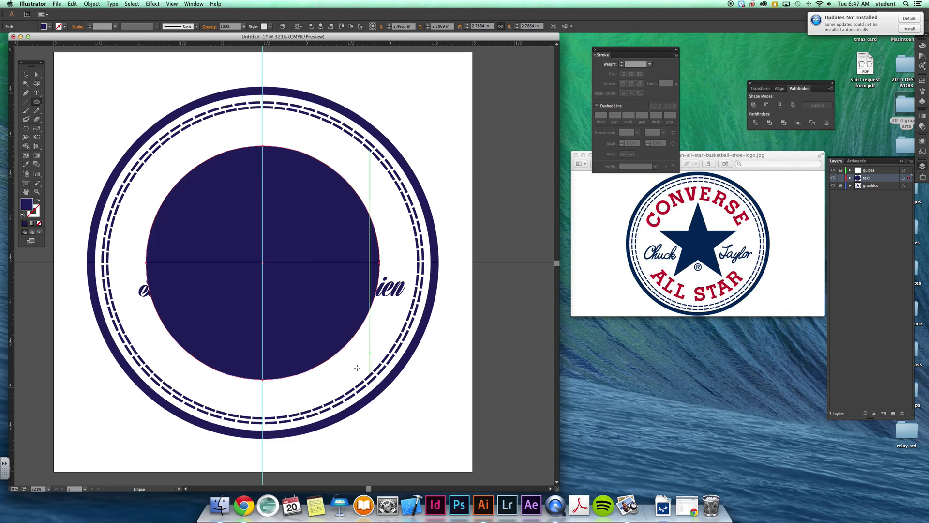
click(38, 200)
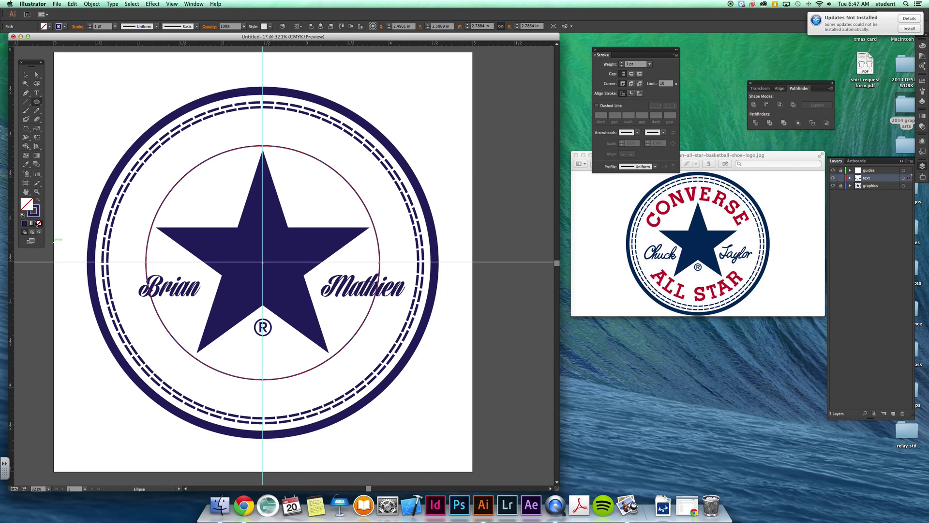
- Type CONVERSE along the circle path and centre it at the top
drag(36, 93, 78, 113)
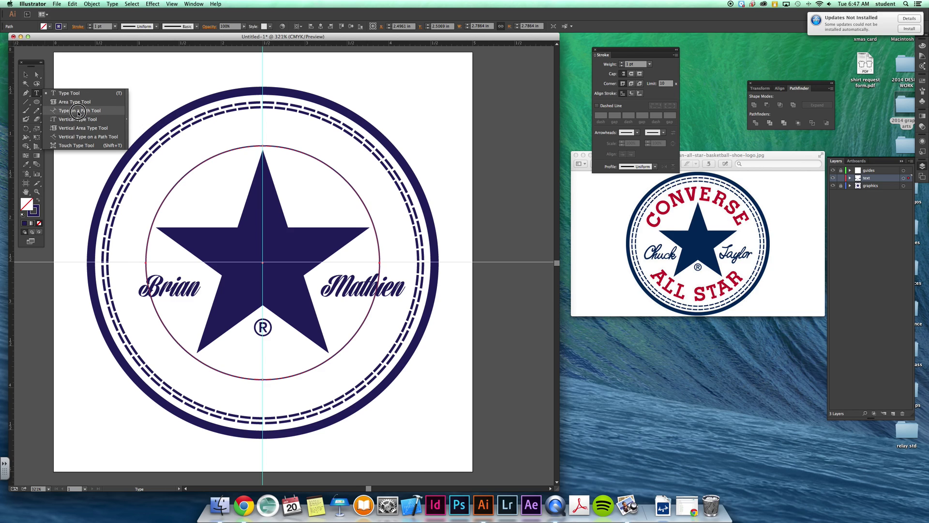
drag(78, 113, 78, 113)
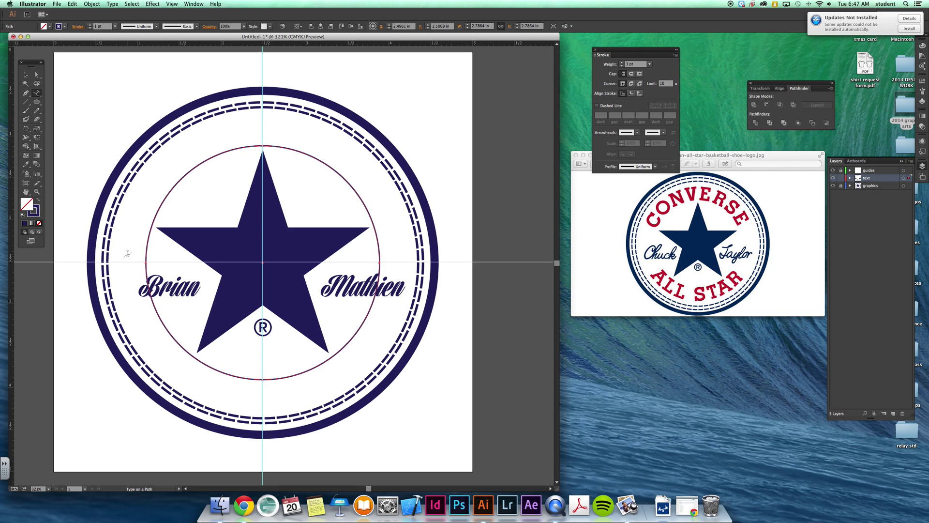
click(150, 232)
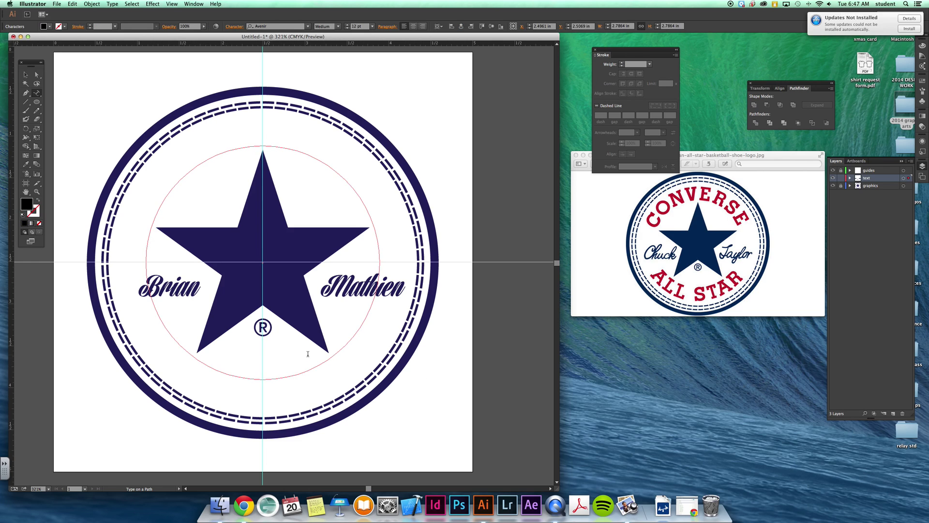
text(CONVERSE)
key(Escape)
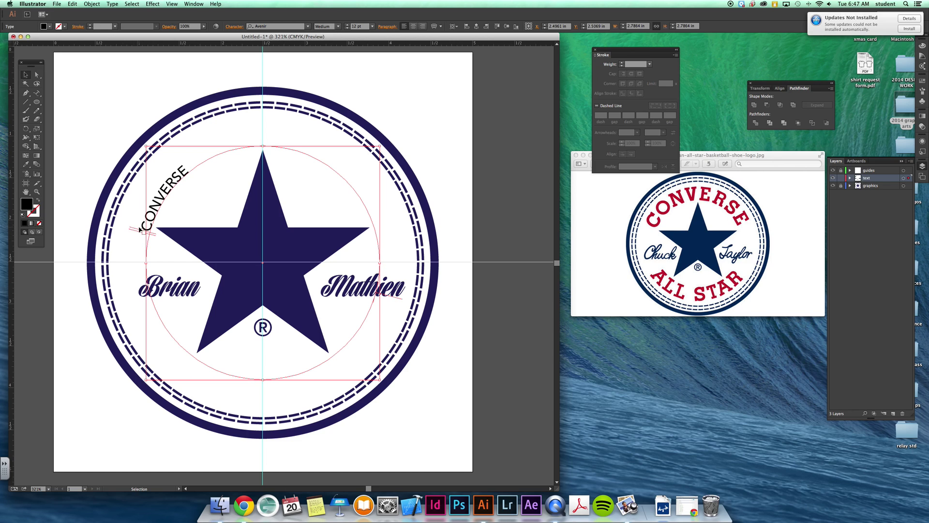
drag(135, 230, 415, 262)
drag(143, 197, 123, 258)
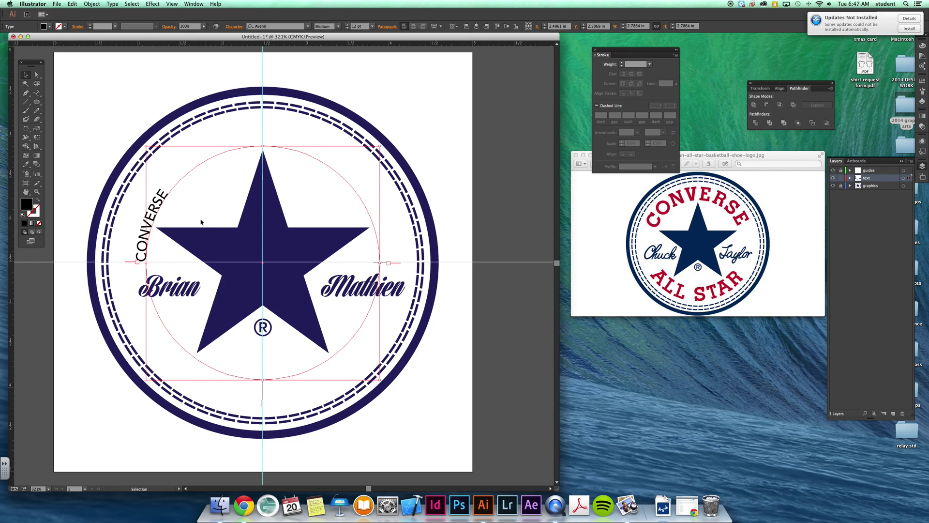
click(413, 26)
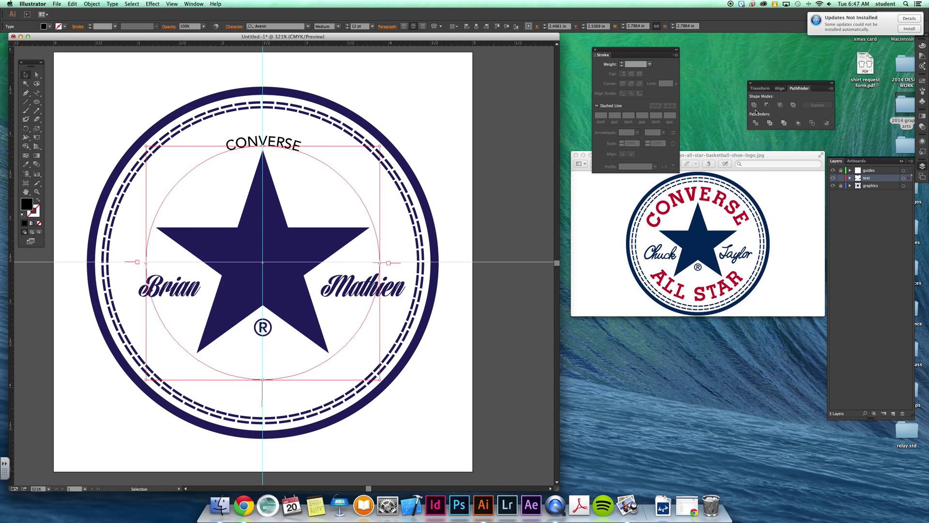
- Colour CONVERSE red and raise its size to 28 pt
click(922, 81)
click(883, 96)
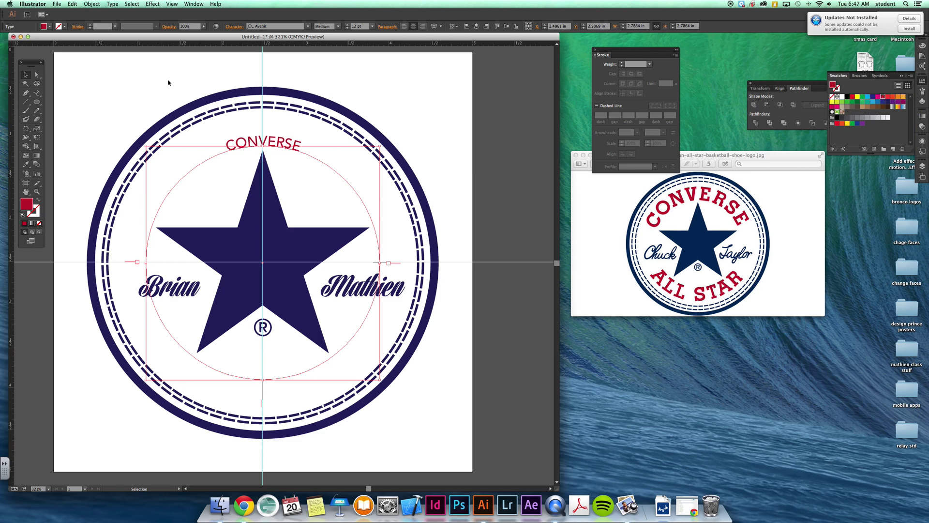
click(347, 24)
click(348, 25)
click(348, 25)
click(348, 25)
click(347, 25)
click(347, 25)
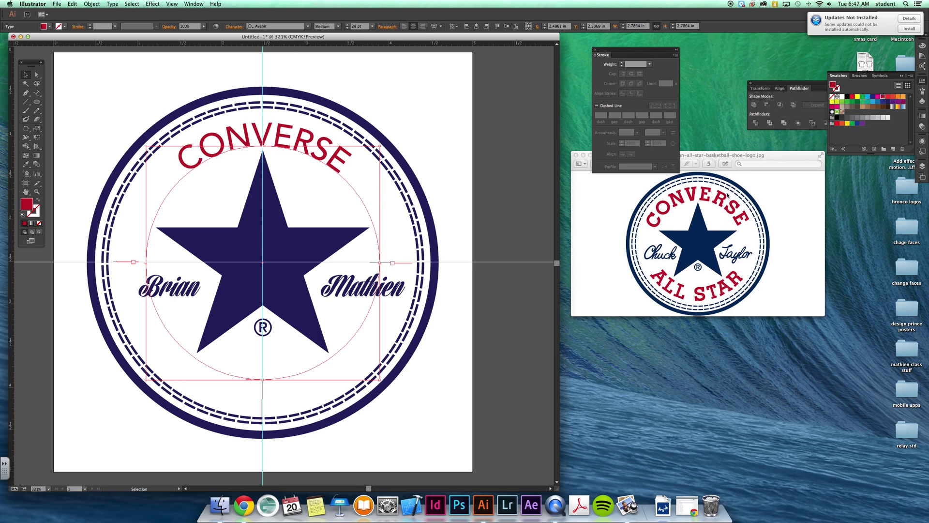
click(130, 4)
- Try setting the CONVERSE text in Imprint MT Shadow
mouse_move(114, 3)
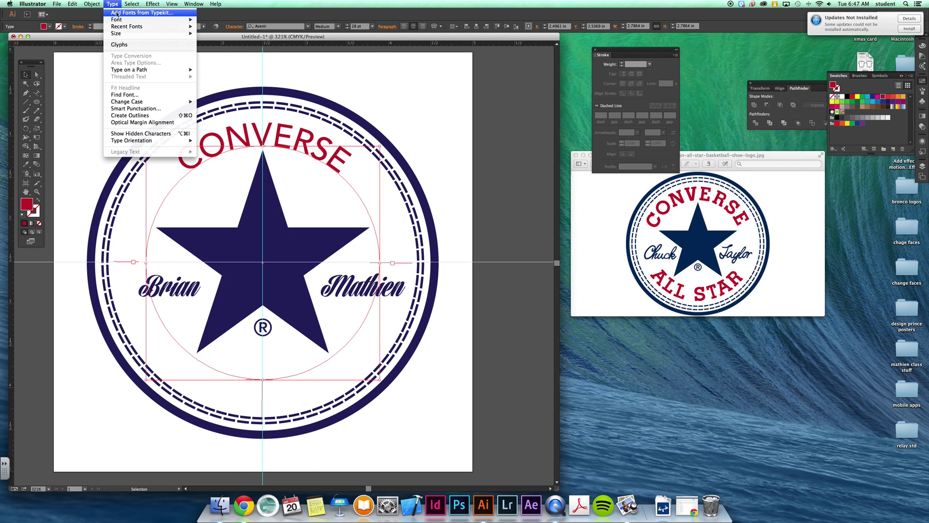
mouse_move(124, 20)
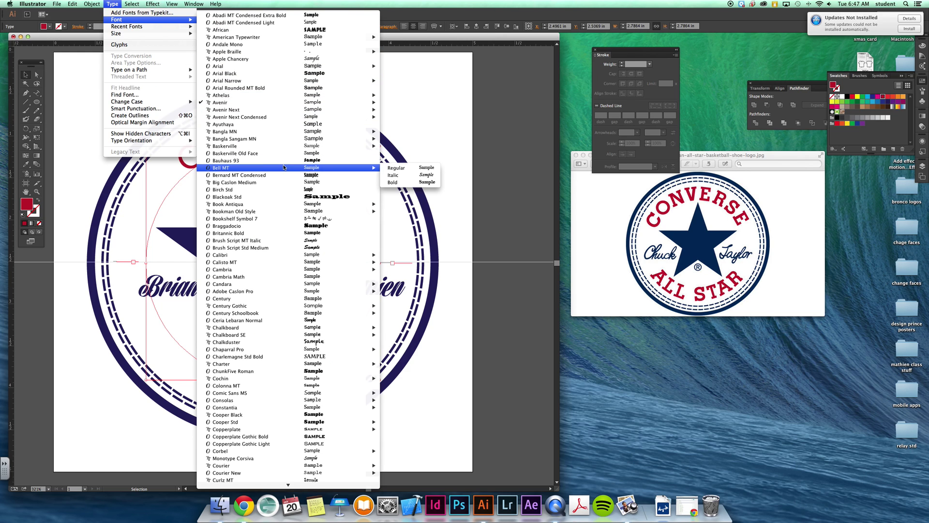
scroll(283, 166, down, 3)
mouse_move(283, 166)
scroll(282, 167, down, 2)
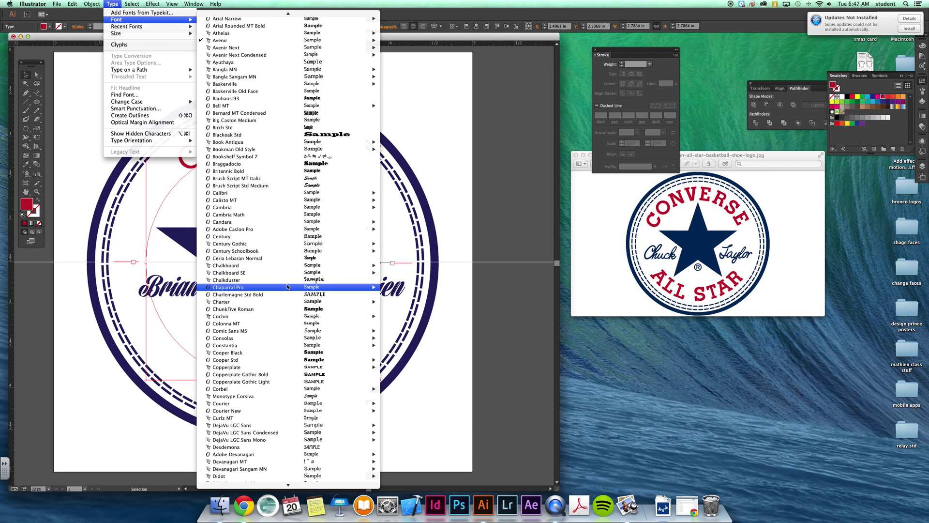
scroll(287, 290, down, 2)
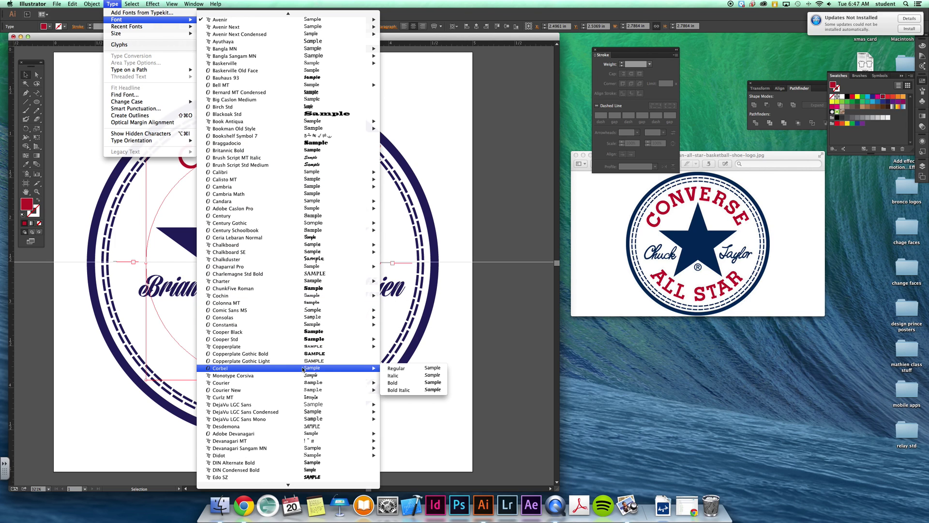
scroll(305, 367, down, 5)
scroll(305, 366, down, 6)
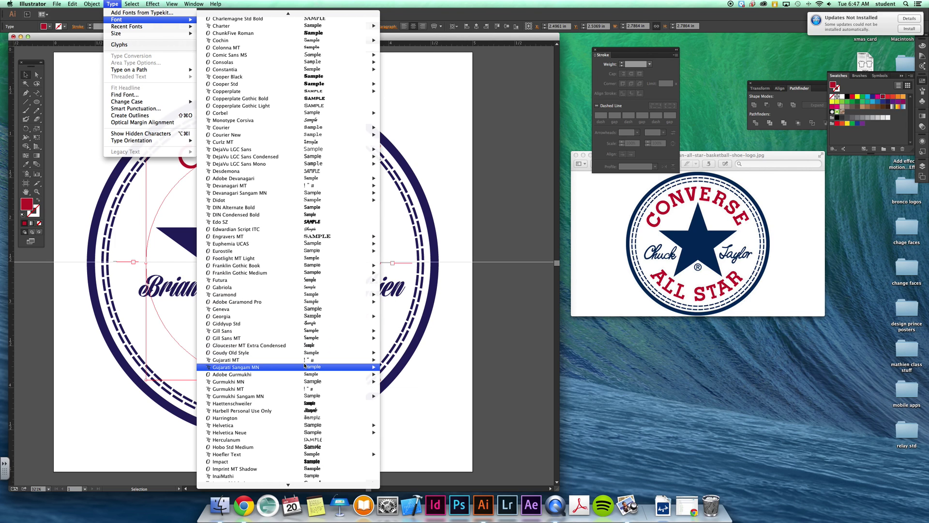
scroll(305, 367, down, 5)
scroll(305, 366, down, 2)
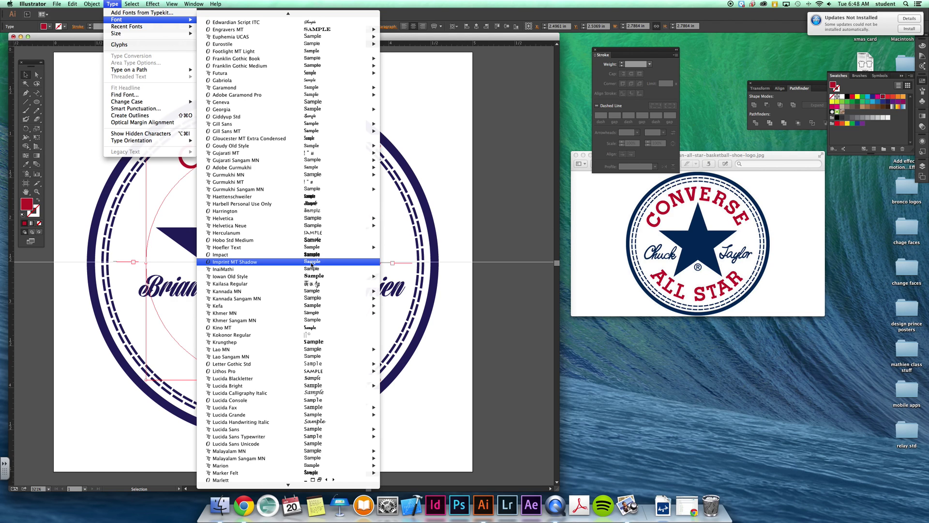
click(312, 262)
- Switch the CONVERSE font to Rockwell Bold
click(113, 4)
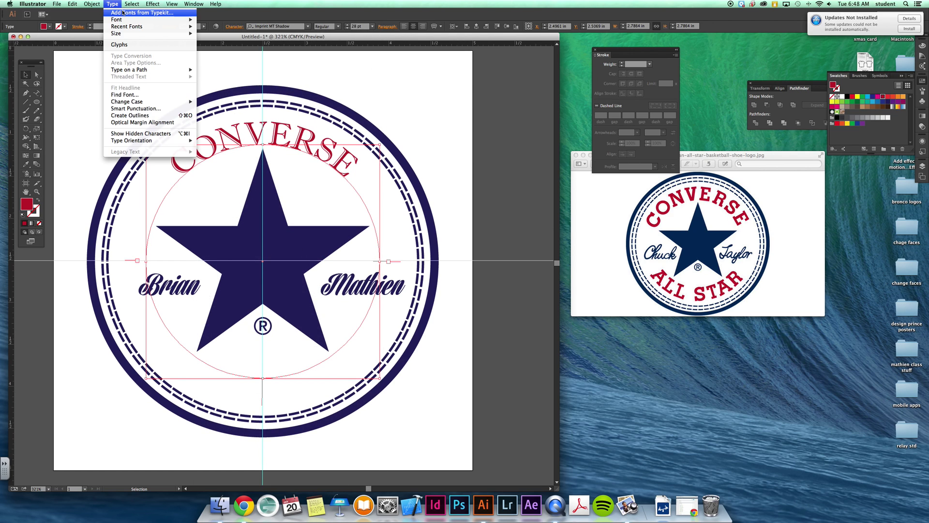
scroll(271, 467, down, 5)
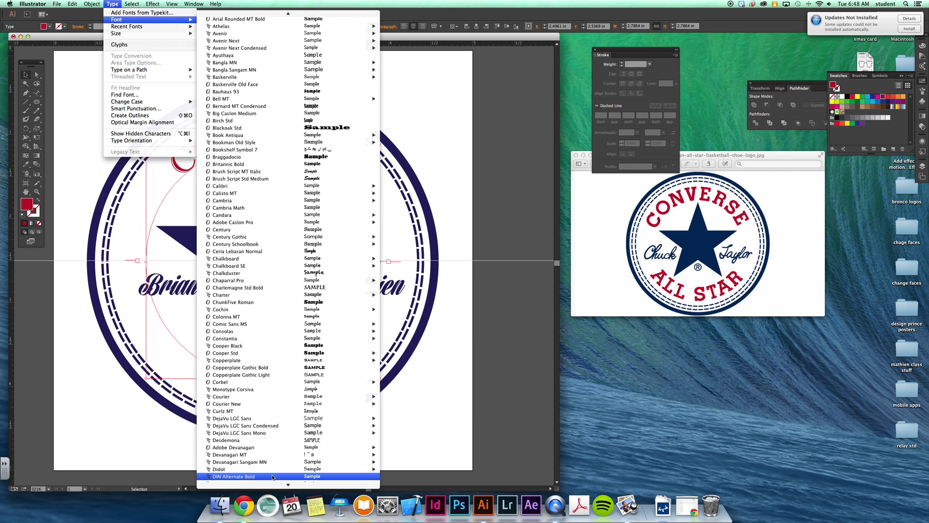
scroll(273, 473, down, 3)
mouse_move(281, 415)
scroll(280, 419, down, 8)
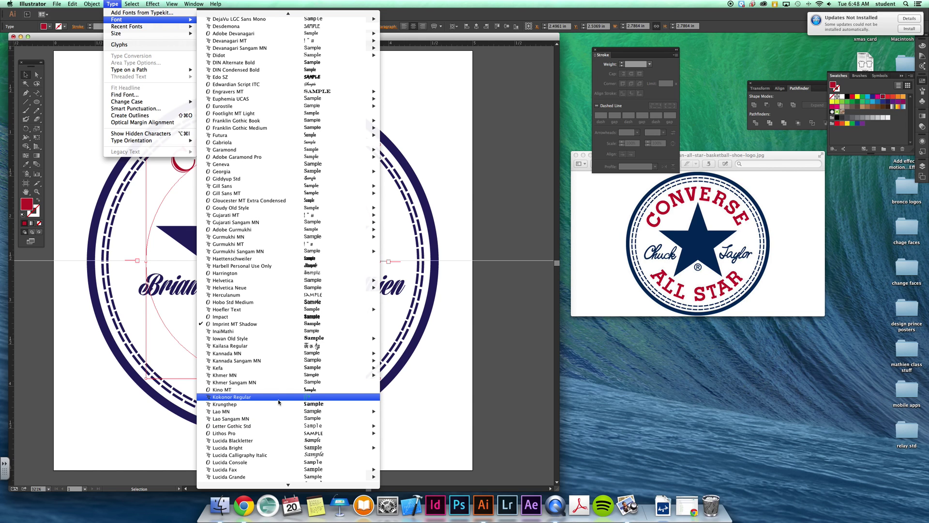
scroll(278, 402, down, 9)
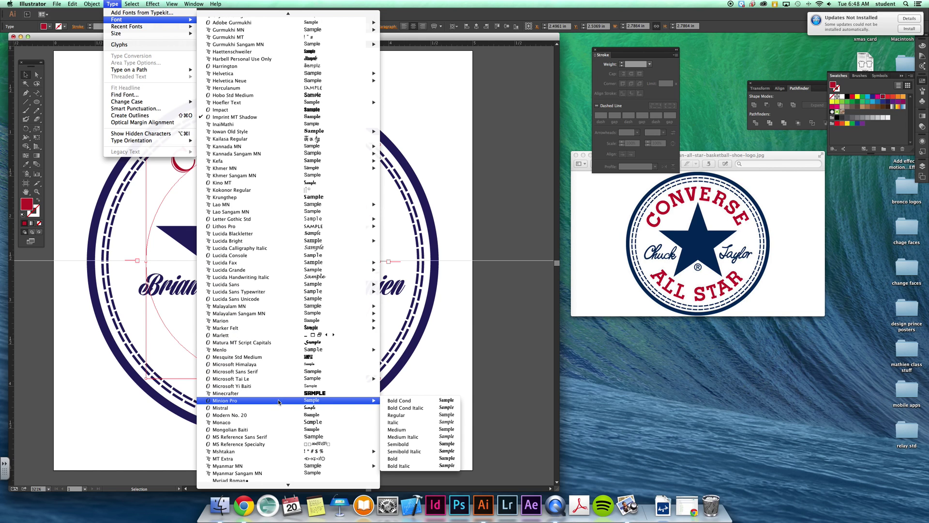
scroll(279, 401, down, 4)
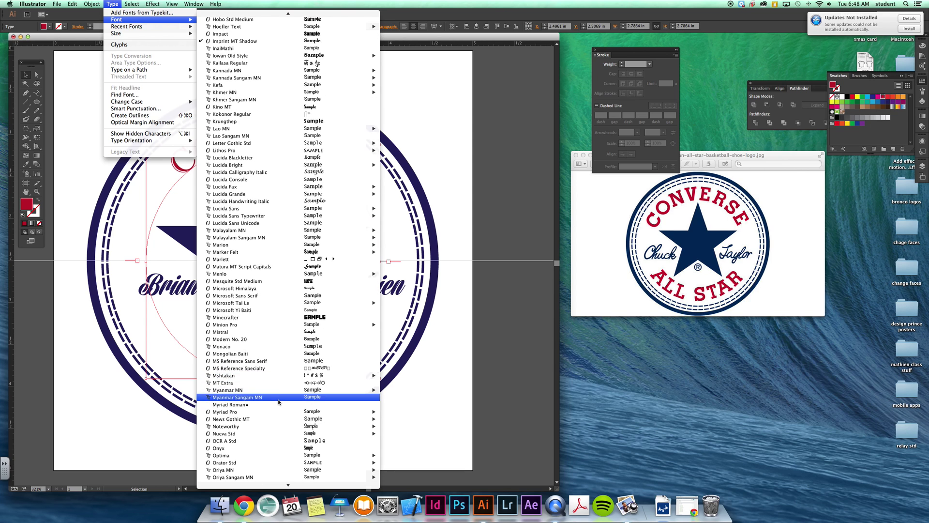
scroll(279, 402, down, 6)
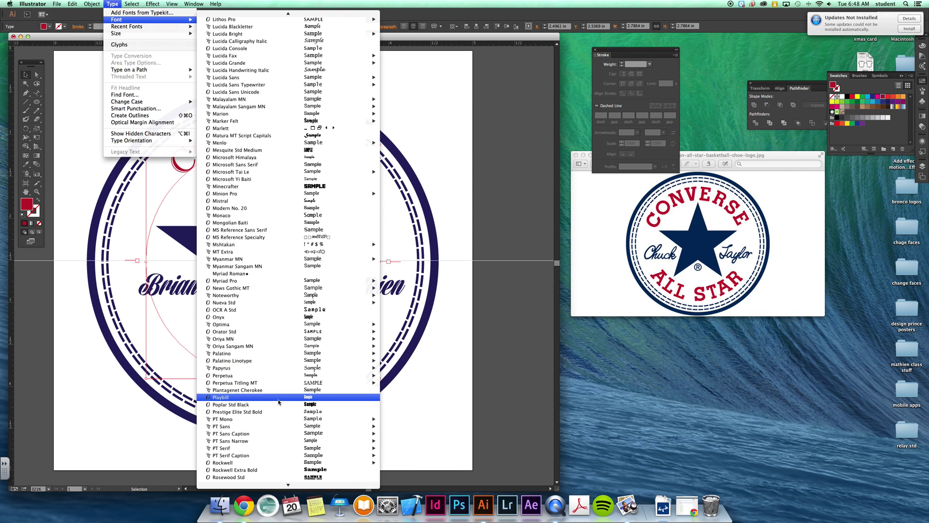
scroll(278, 402, down, 3)
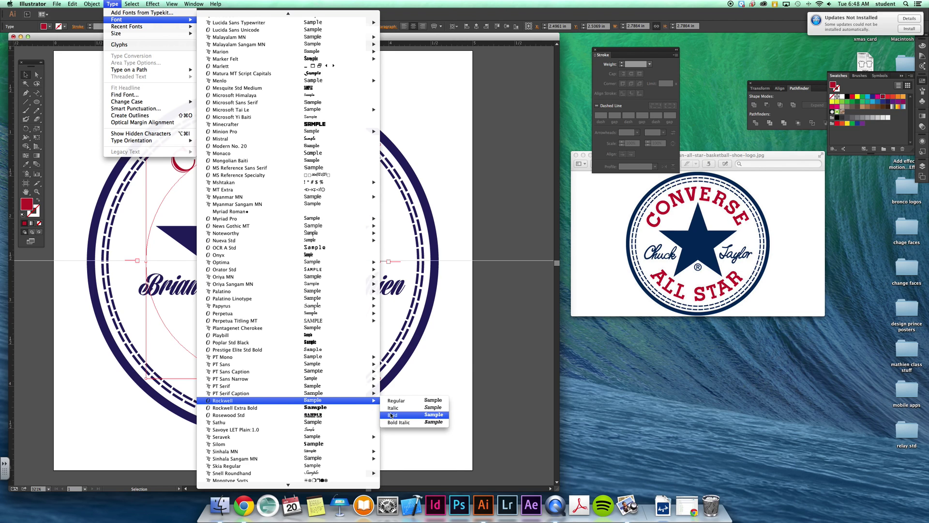
click(391, 415)
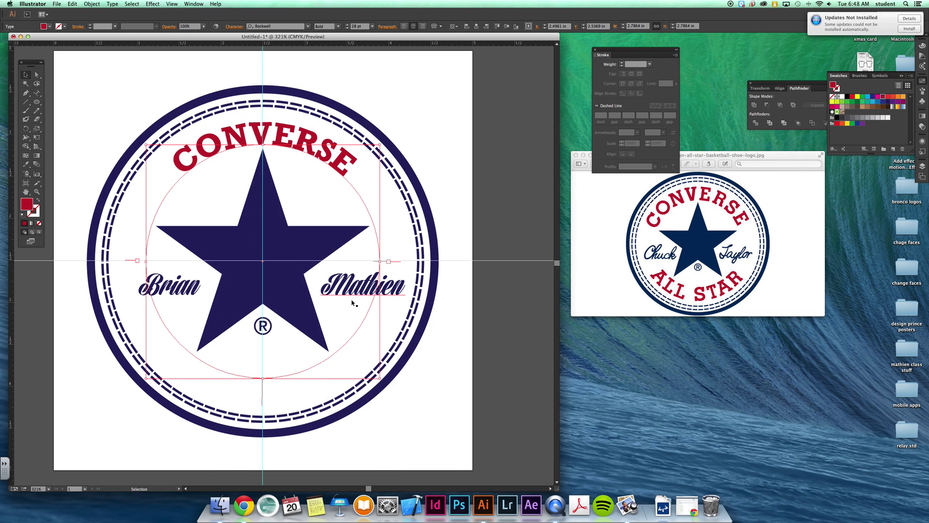
- Open the Character panel and place it below the reference image
click(194, 4)
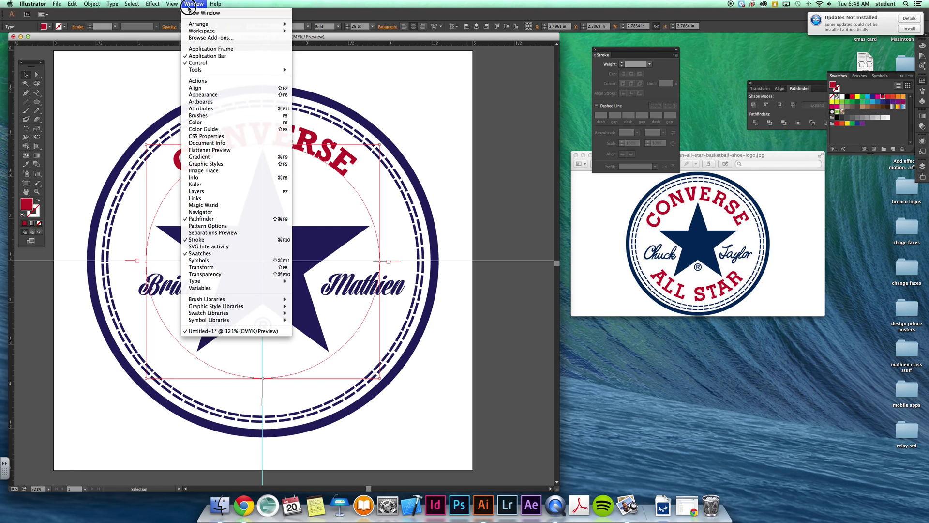
mouse_move(271, 281)
click(311, 281)
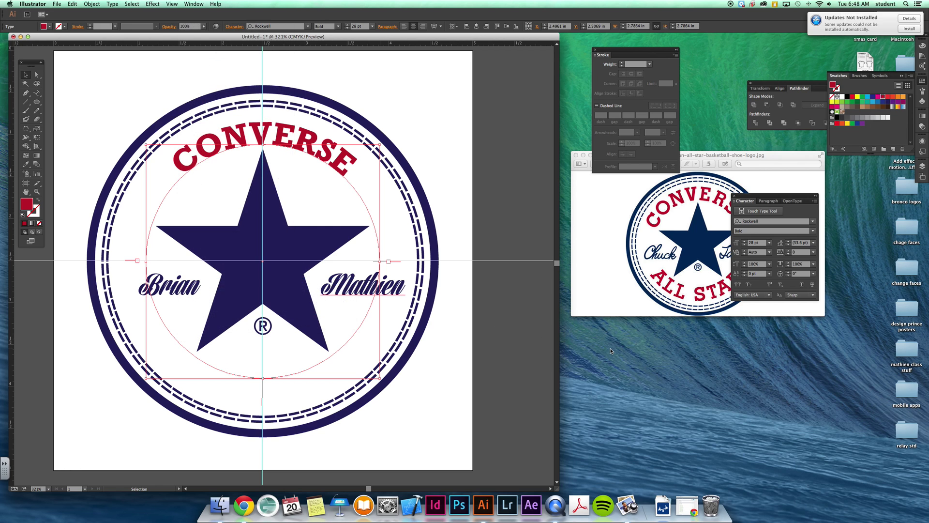
drag(768, 191, 662, 327)
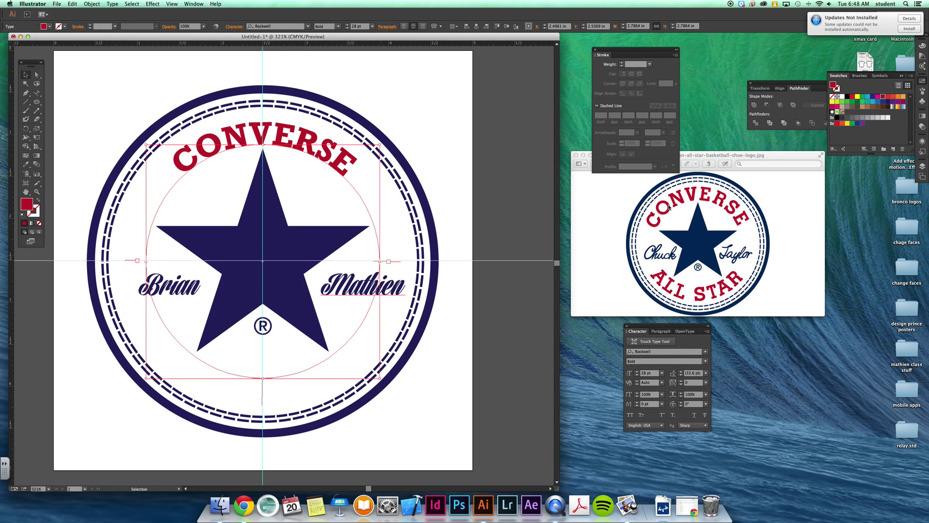
- Widen CONVERSE's tracking, settling on the 100 preset
click(680, 381)
click(680, 381)
click(681, 381)
click(680, 381)
click(680, 381)
click(681, 381)
click(680, 381)
click(706, 382)
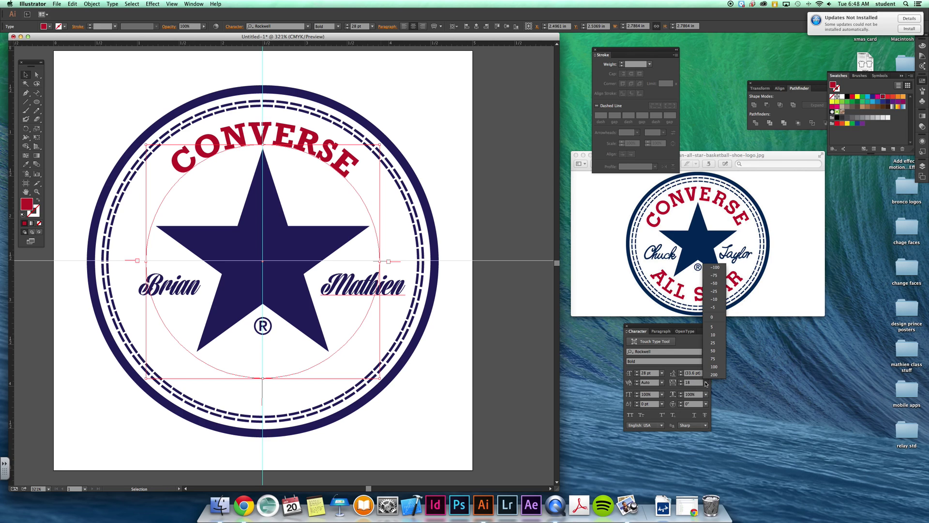
click(715, 351)
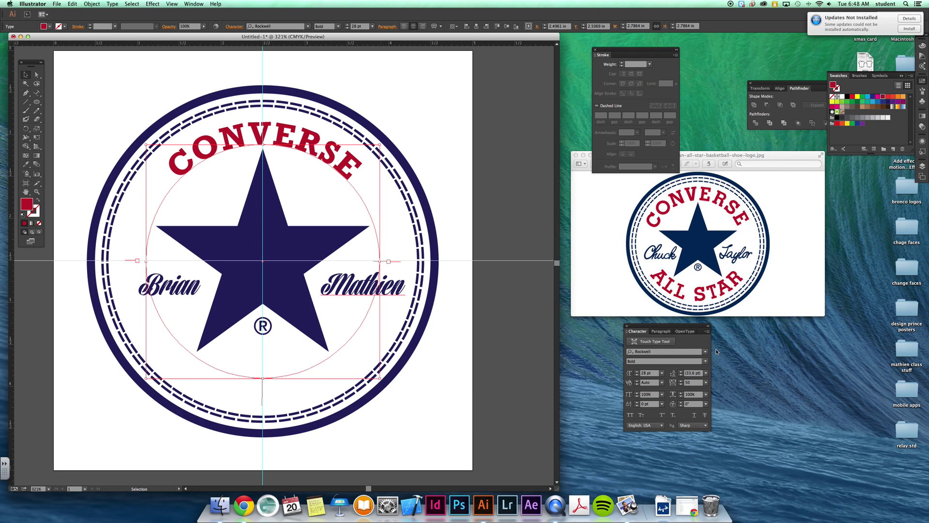
click(705, 382)
click(715, 400)
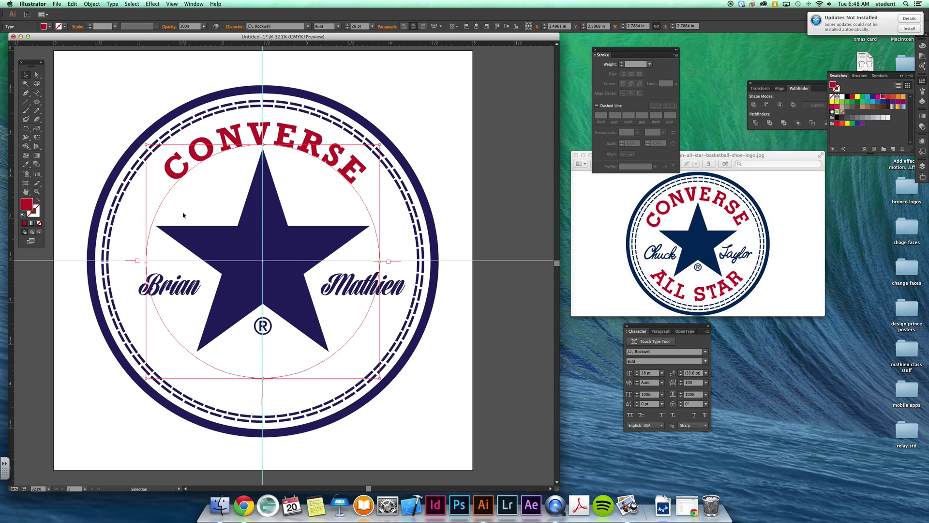
- Enlarge CONVERSE a few points to 33 pt
click(347, 24)
click(348, 25)
click(348, 24)
click(348, 25)
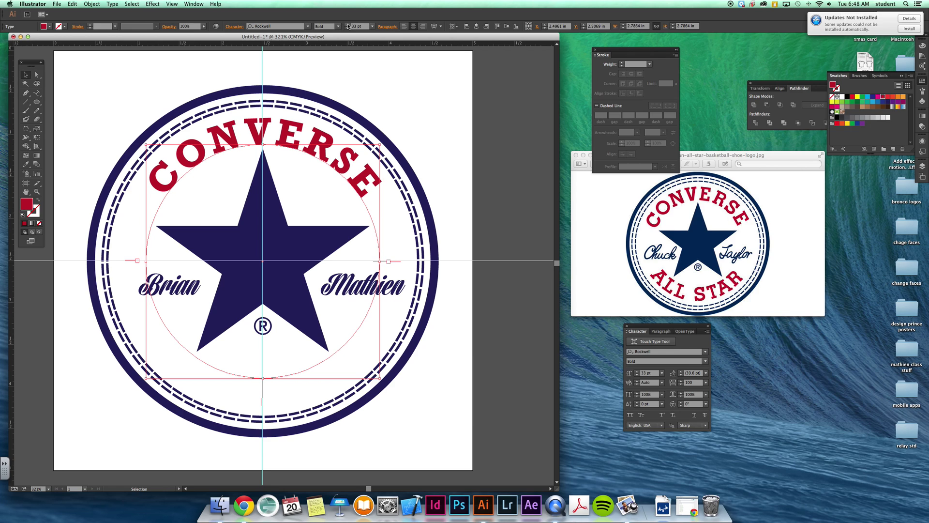
click(39, 94)
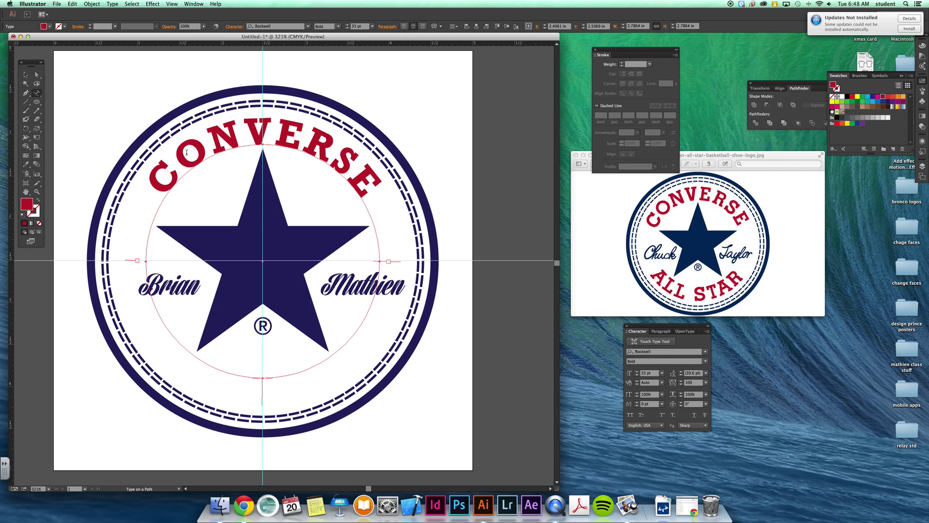
- Replace the top arc text CONVERSE with GRAPHICS and enlarge it to 36 pt
double_click(186, 153)
text(GR)
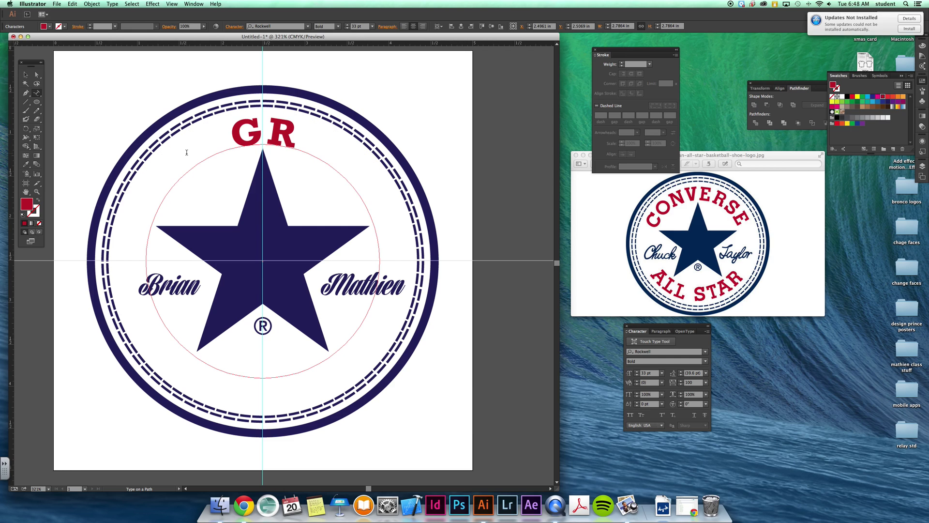
text(APHICS)
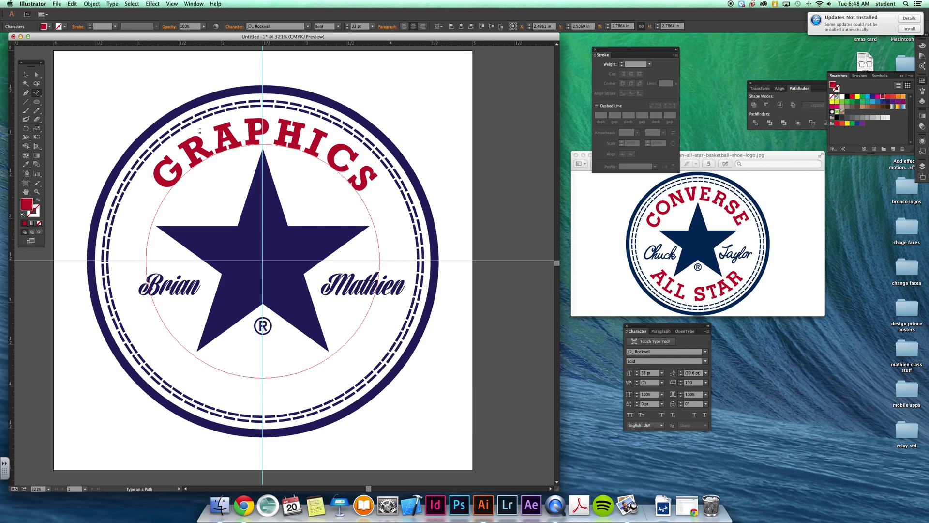
key(Escape)
click(347, 24)
click(30, 78)
click(347, 24)
click(347, 25)
click(347, 25)
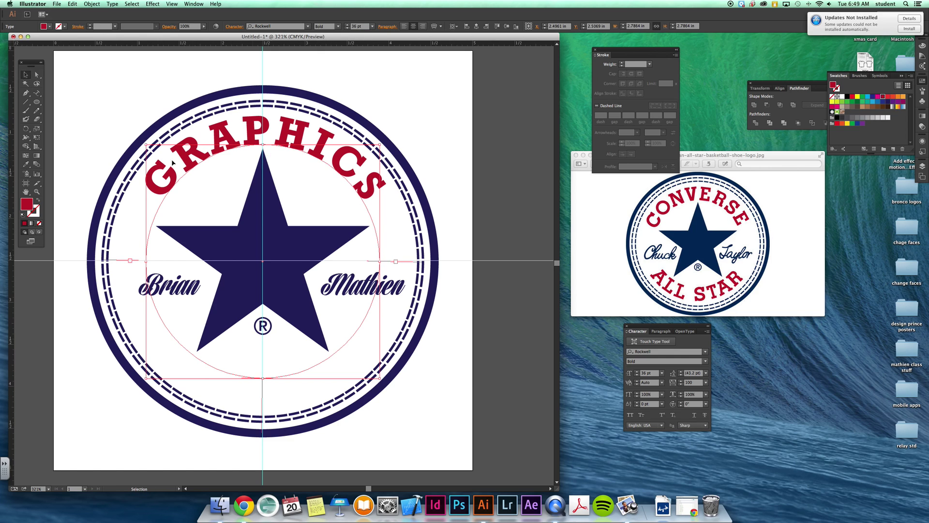
- Duplicate the GRAPHICS arc and flip the copy, aligning it to the path by Ascender
drag(201, 161, 370, 245)
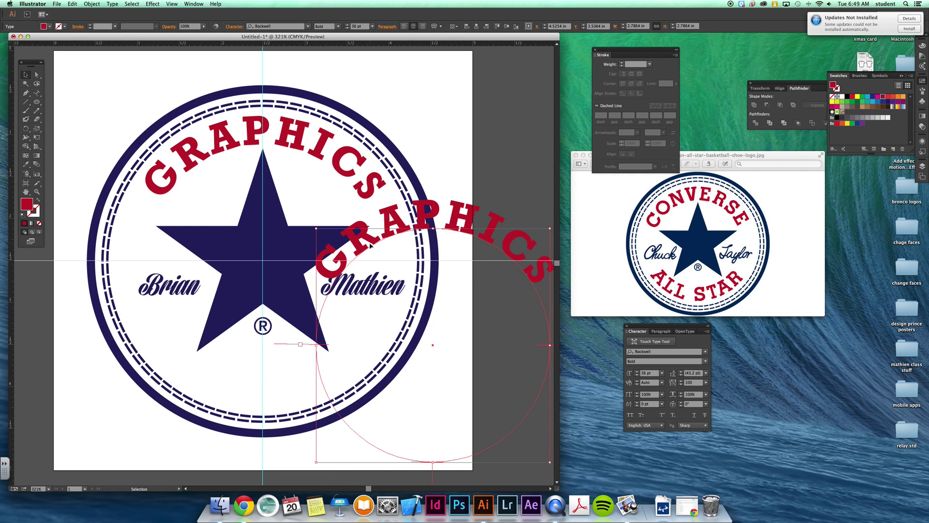
double_click(36, 93)
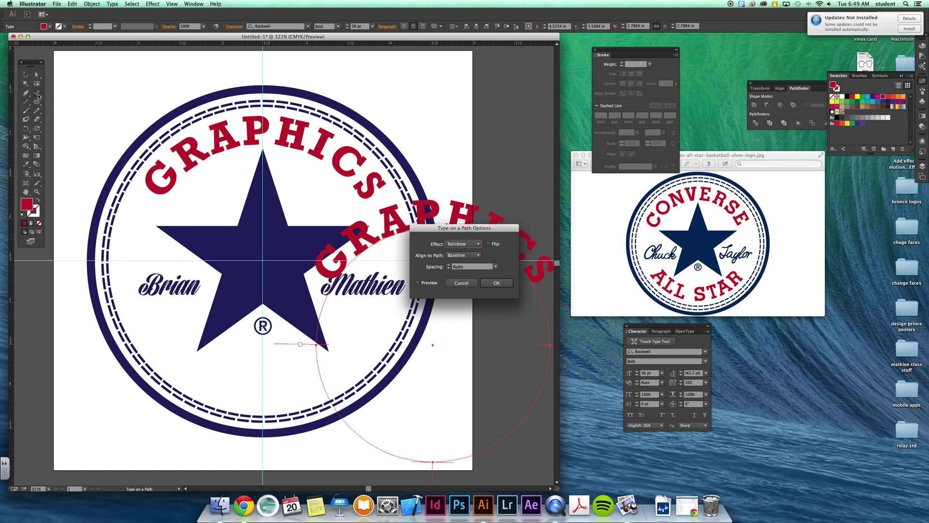
click(488, 244)
click(420, 283)
click(463, 255)
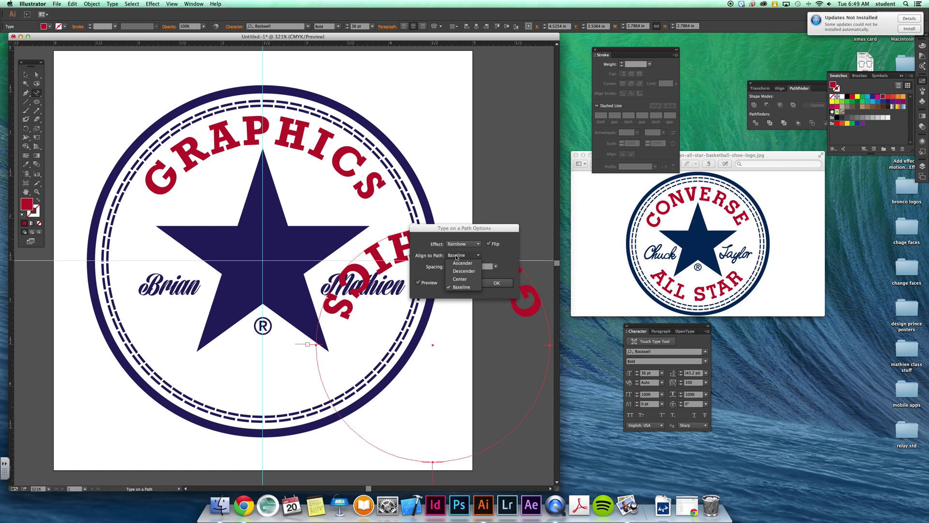
click(462, 271)
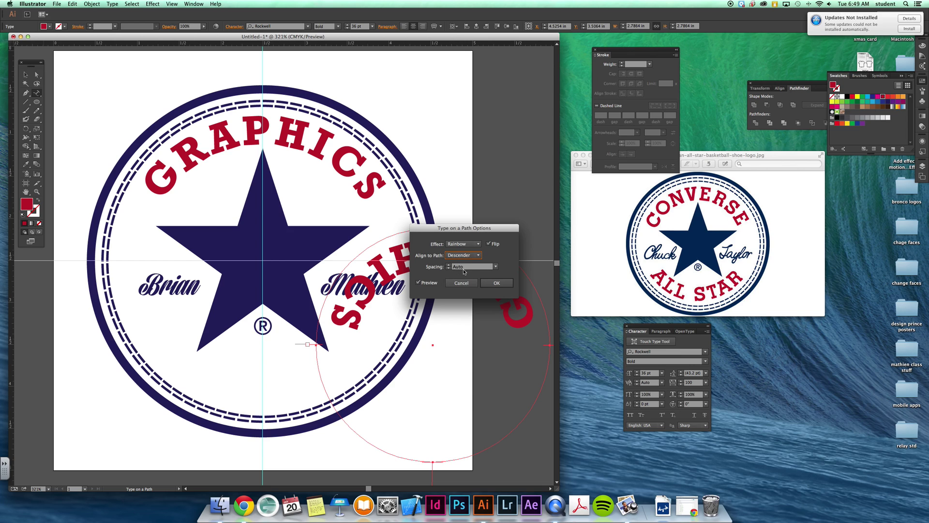
click(463, 255)
click(464, 250)
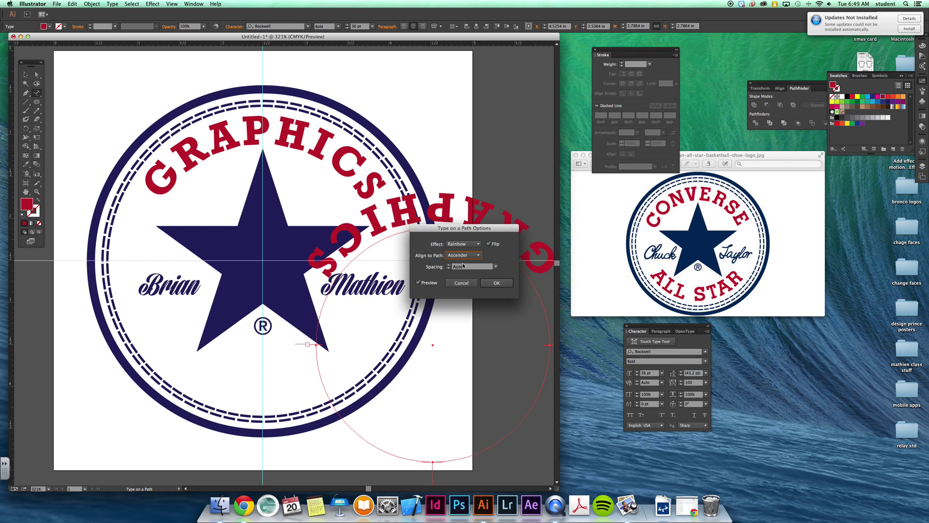
click(501, 283)
- Move the flipped GRAPHICS copy to the bottom and shrink it to fit inside the dashed rings
key(v)
drag(313, 463, 433, 291)
scroll(429, 292, right, 1)
scroll(437, 294, left, 4)
scroll(436, 294, left, 3)
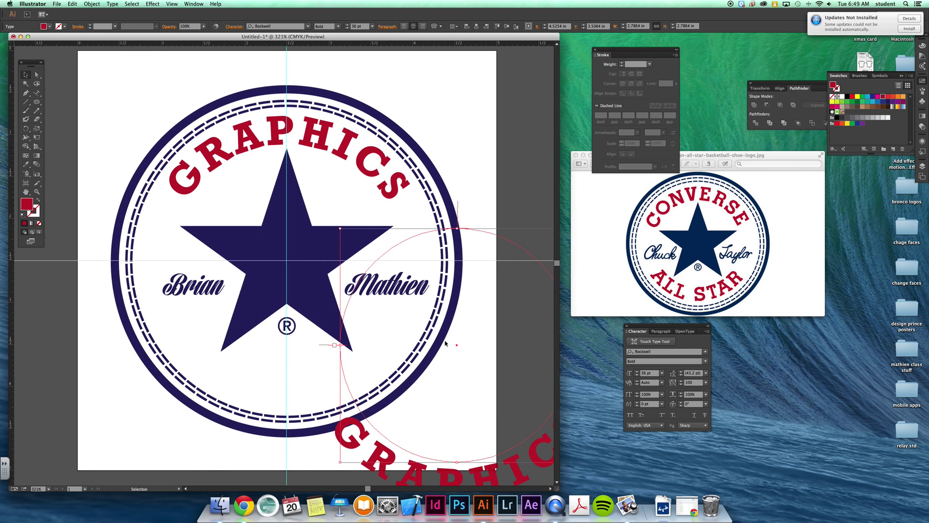
drag(460, 348, 287, 261)
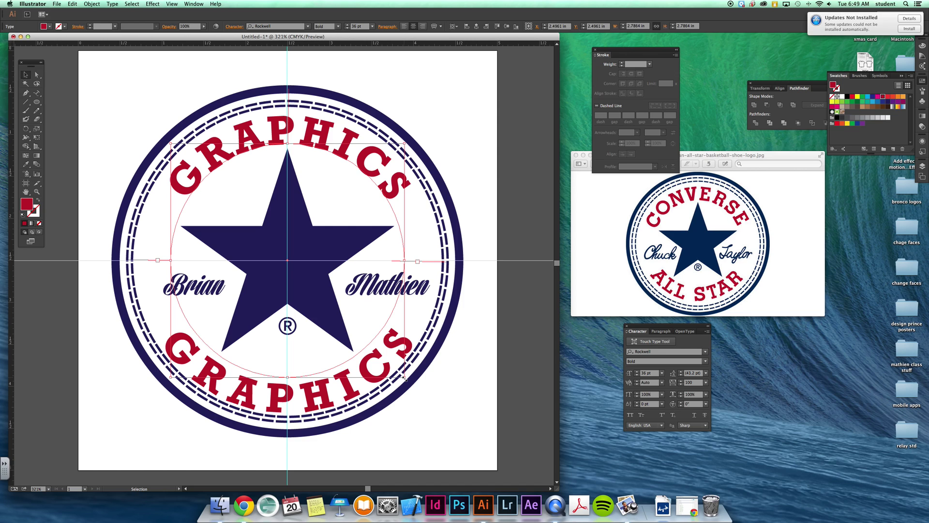
drag(405, 377, 401, 375)
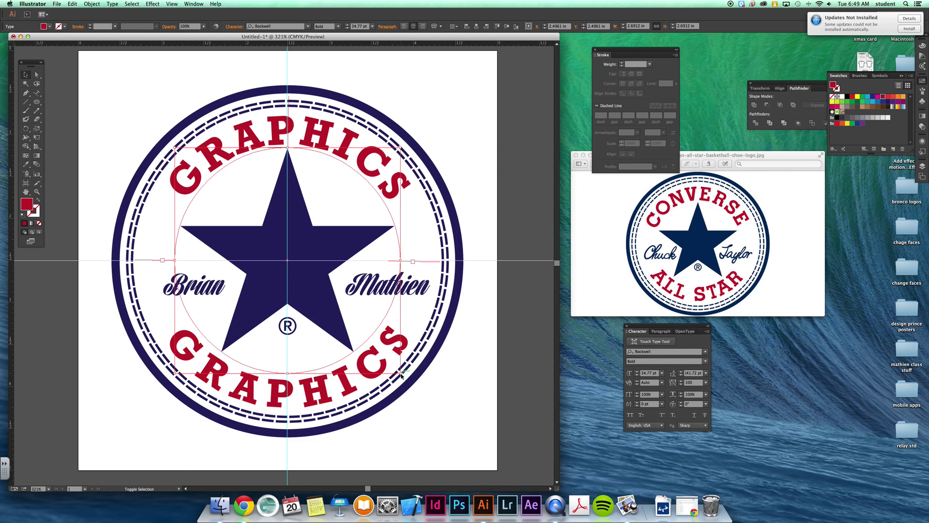
drag(401, 375, 402, 376)
- Change the bottom arc text from GRAPHICS to ALL-STAR, then deselect it
click(36, 93)
double_click(258, 385)
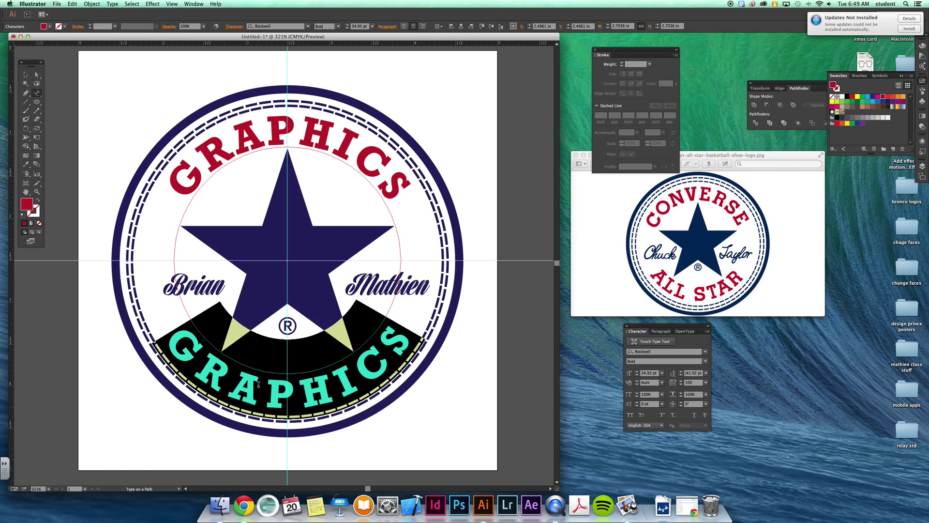
text(ALL-START)
key(BackSpace)
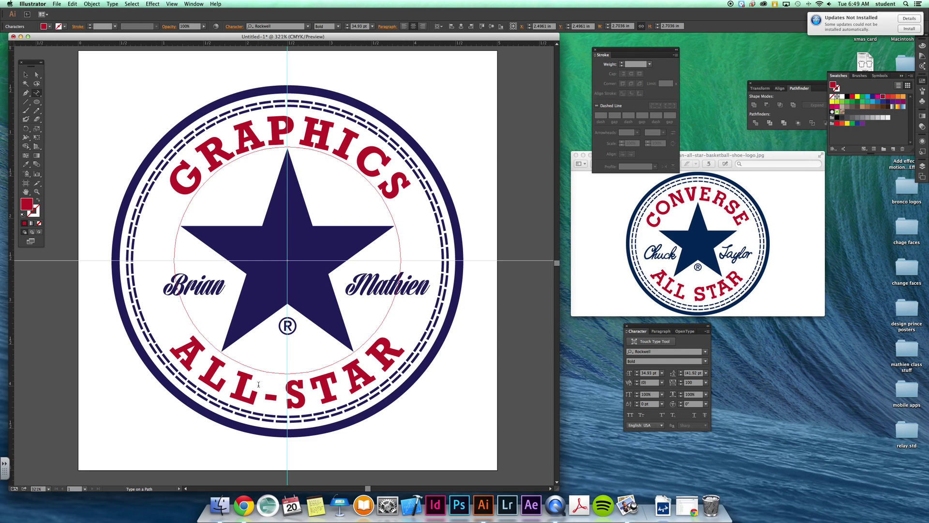
click(24, 75)
click(133, 91)
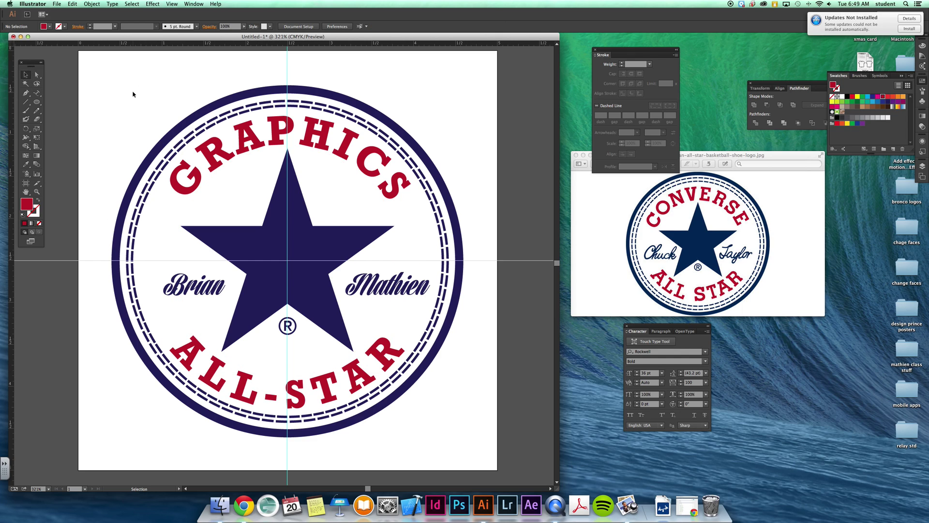